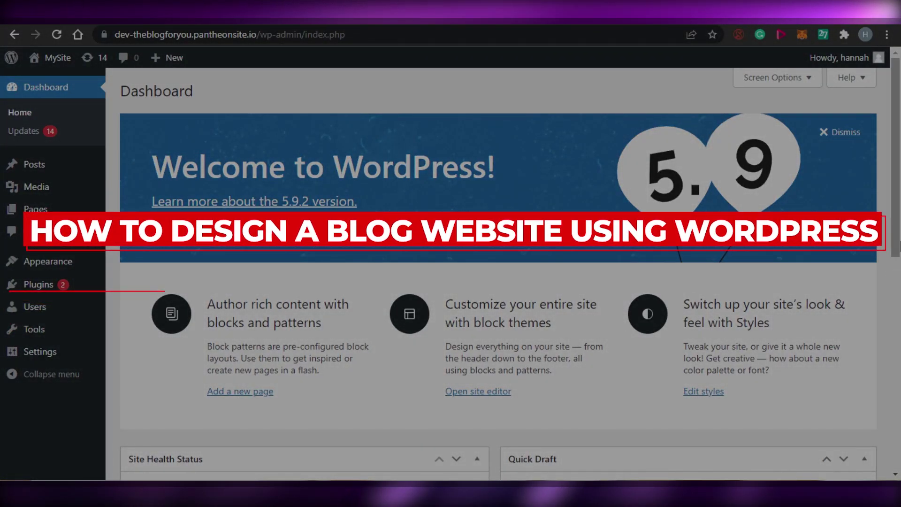
Examine the dashboard from the welcome panel down to the activity and news sections
scroll(890, 278, down, 3)
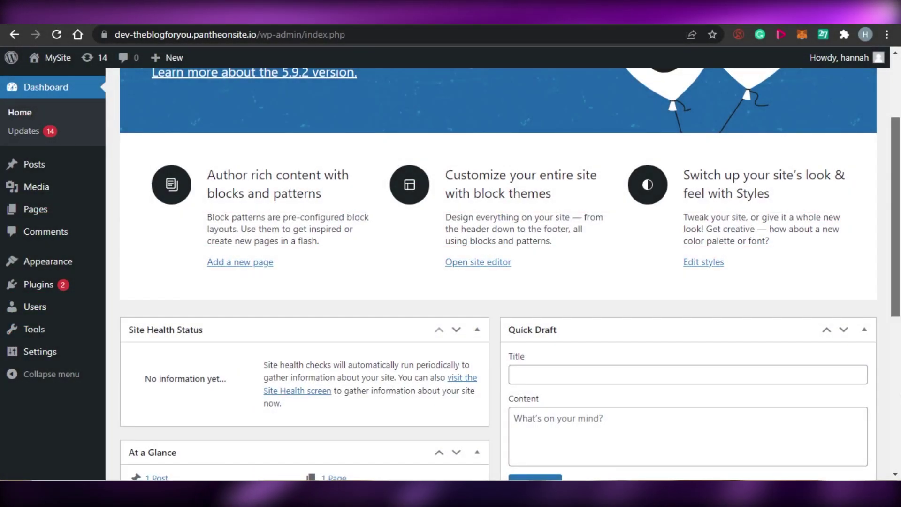
scroll(900, 399, down, 7)
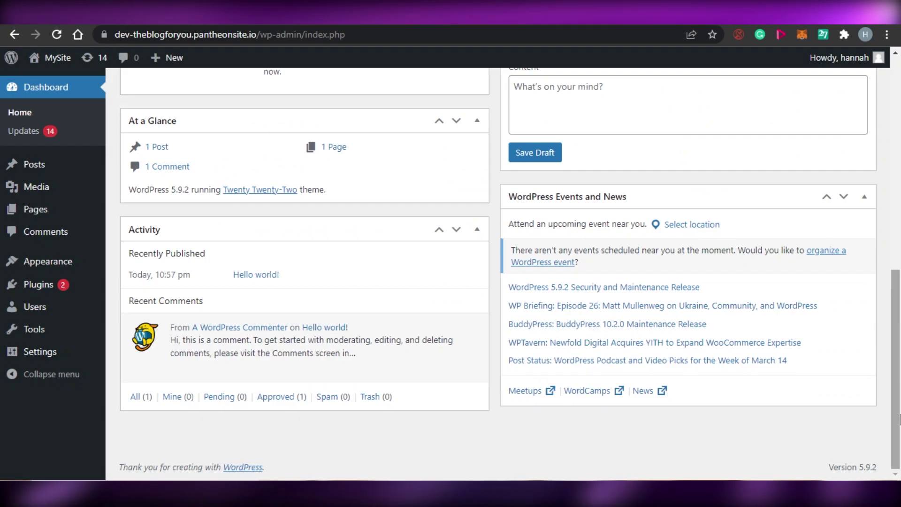
scroll(899, 328, up, 10)
scroll(899, 182, up, 1)
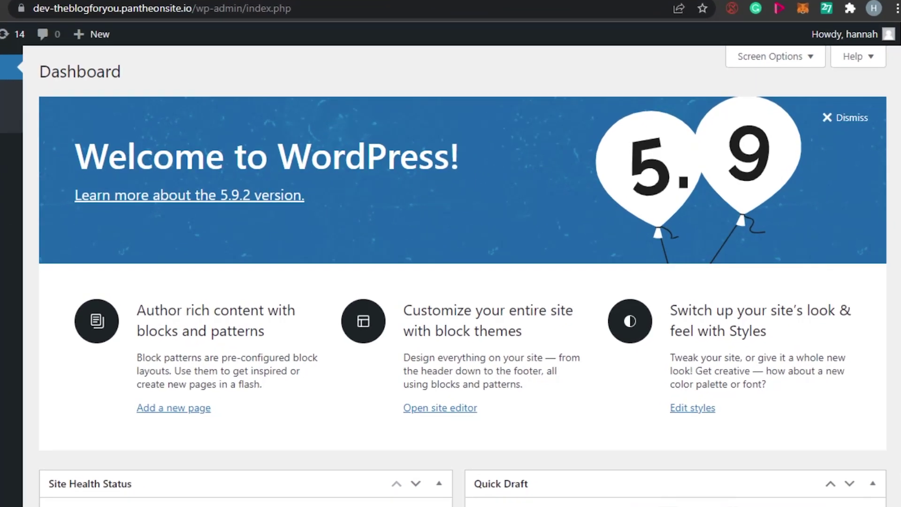
scroll(462, 276, down, 10)
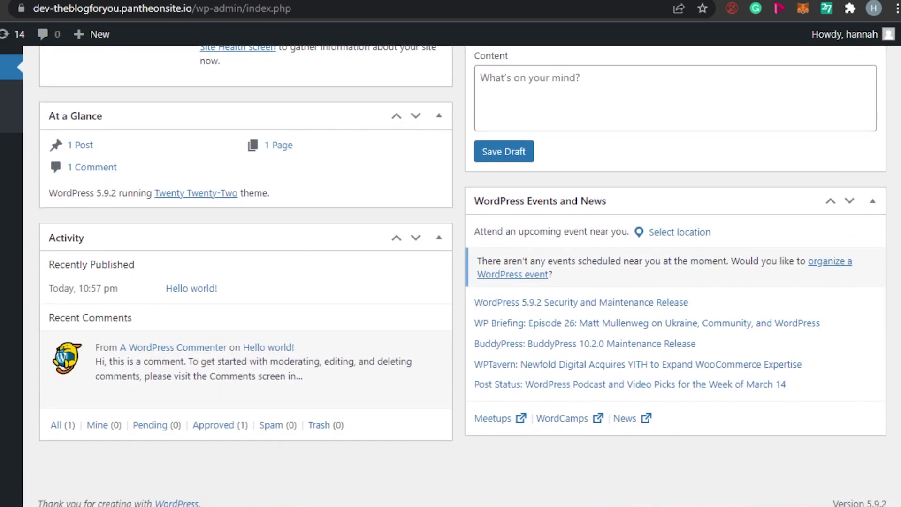
scroll(462, 276, up, 9)
scroll(462, 276, up, 1)
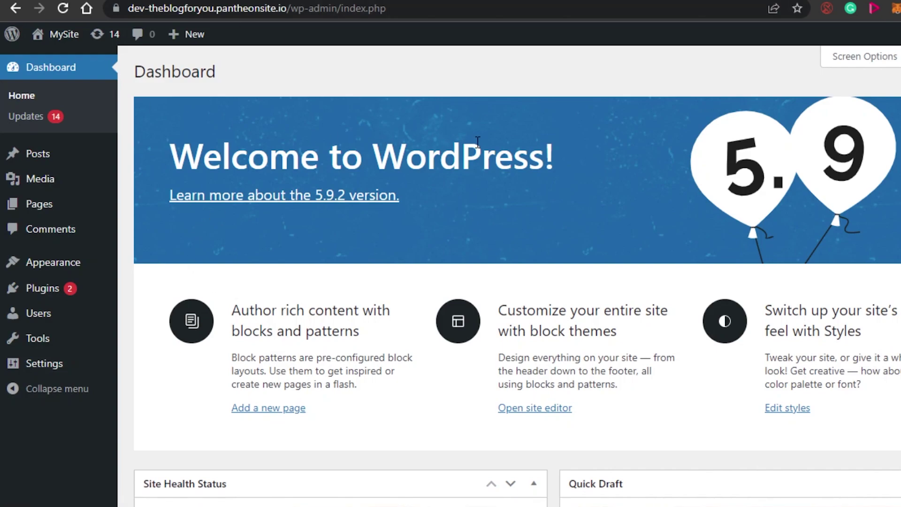
mouse_move(54, 274)
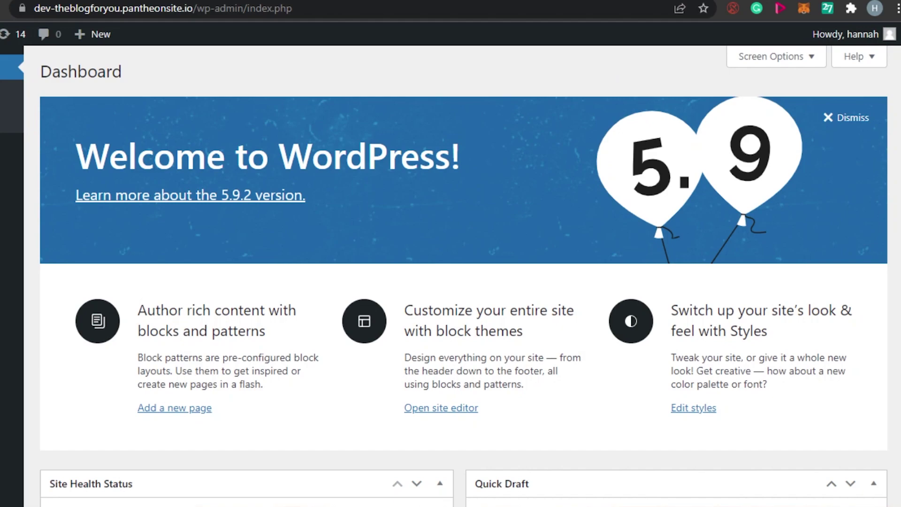
scroll(464, 275, down, 15)
Check the options for posts and pages and open the list of installed themes
mouse_move(0, 185)
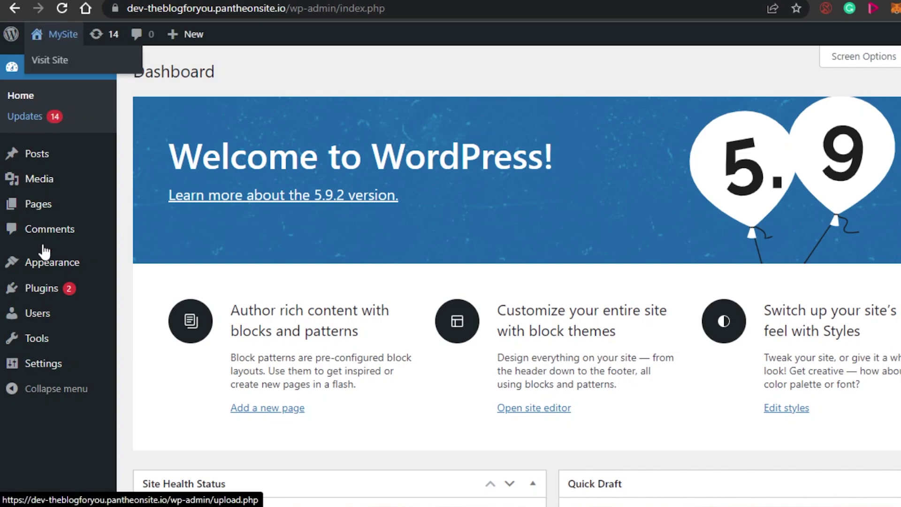
mouse_move(35, 165)
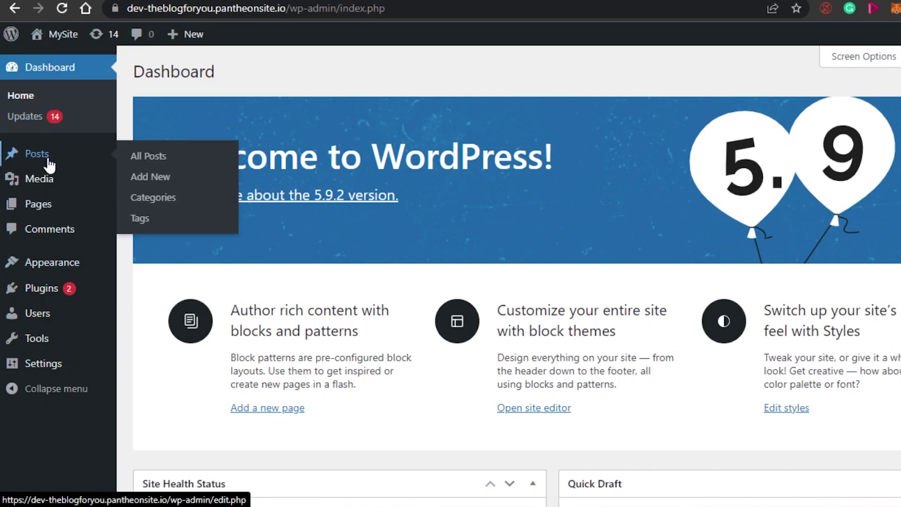
mouse_move(32, 210)
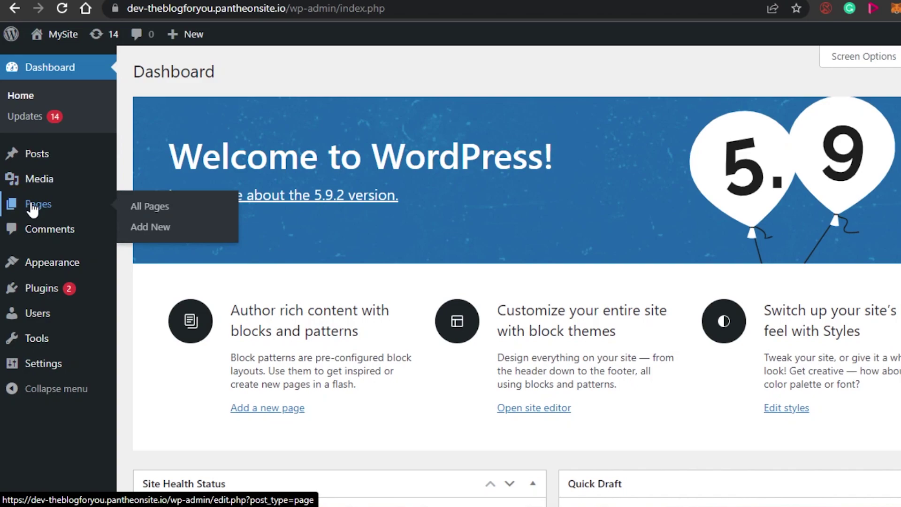
mouse_move(36, 267)
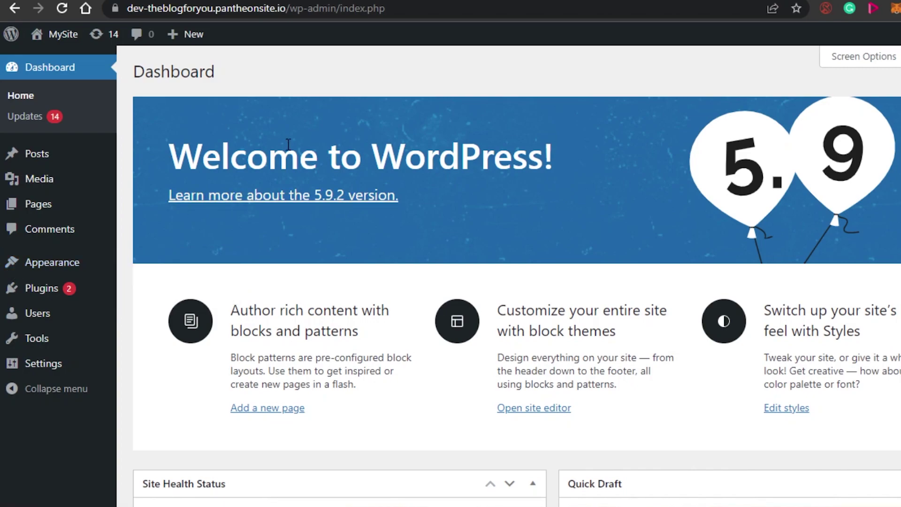
click(29, 266)
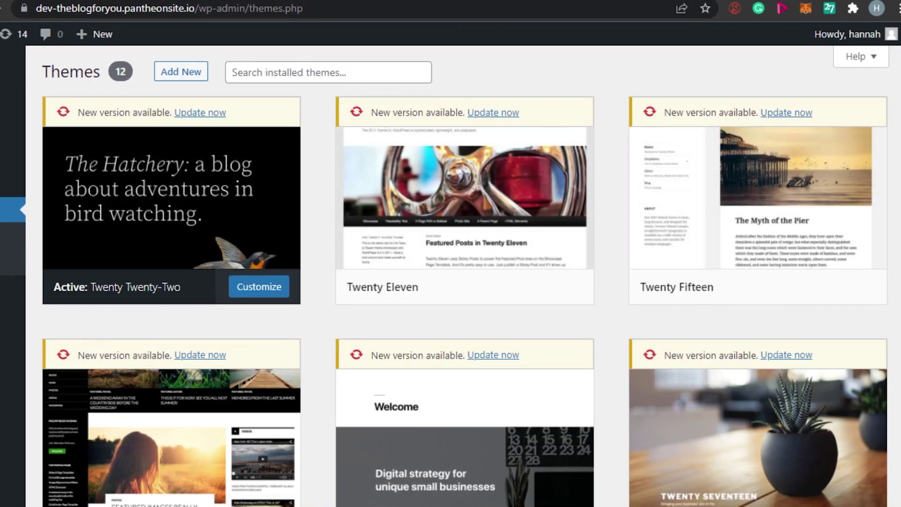
Browse the installed themes and open a live preview of Twenty Seventeen
scroll(857, 220, down, 8)
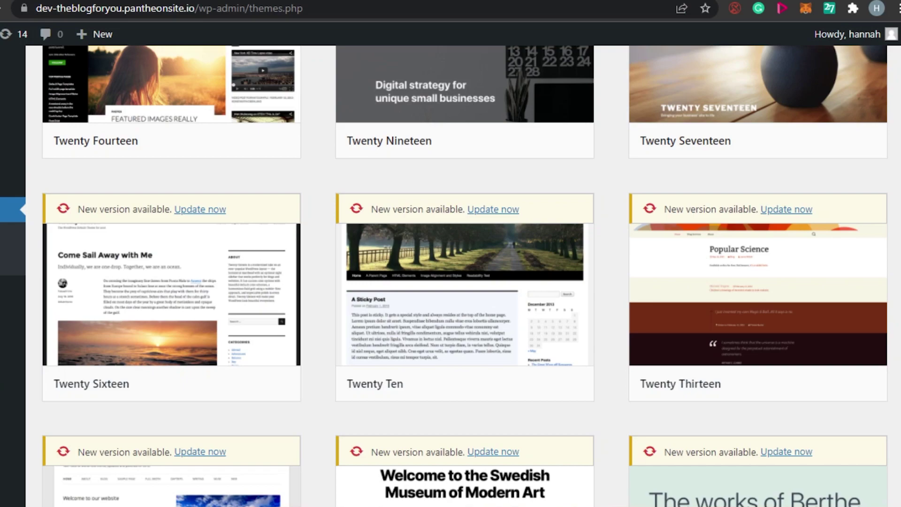
scroll(465, 276, up, 5)
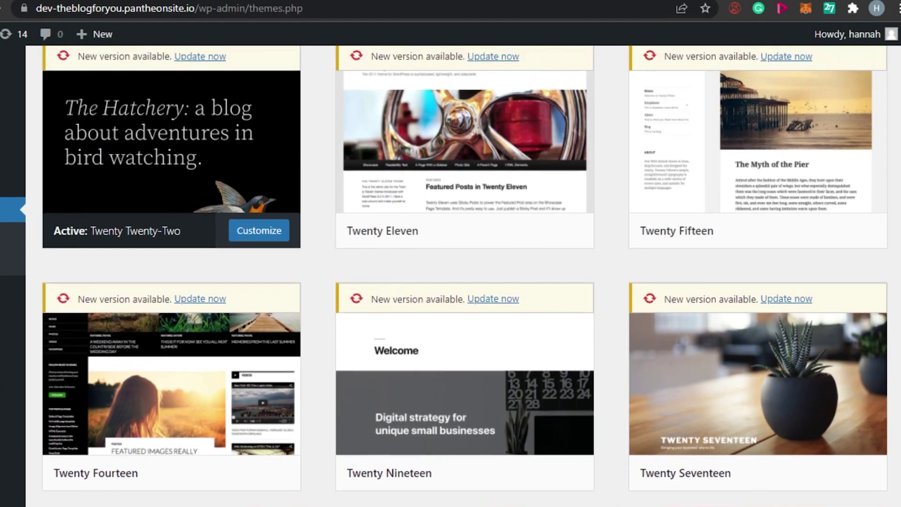
scroll(465, 276, up, 2)
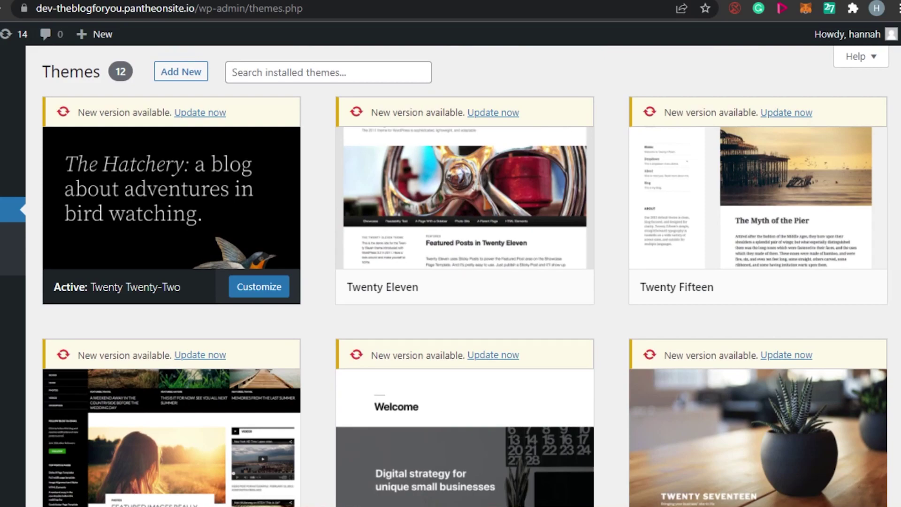
scroll(464, 276, down, 2)
scroll(465, 276, up, 2)
scroll(464, 276, down, 1)
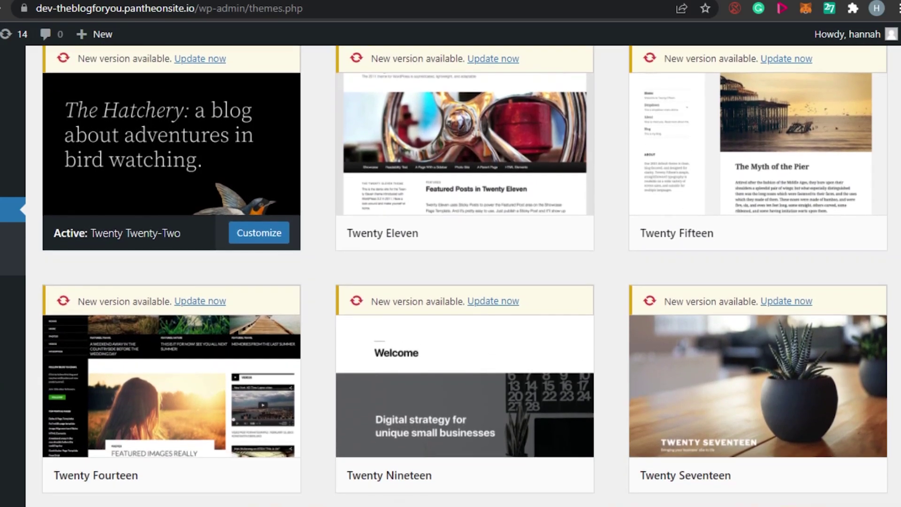
scroll(740, 191, down, 3)
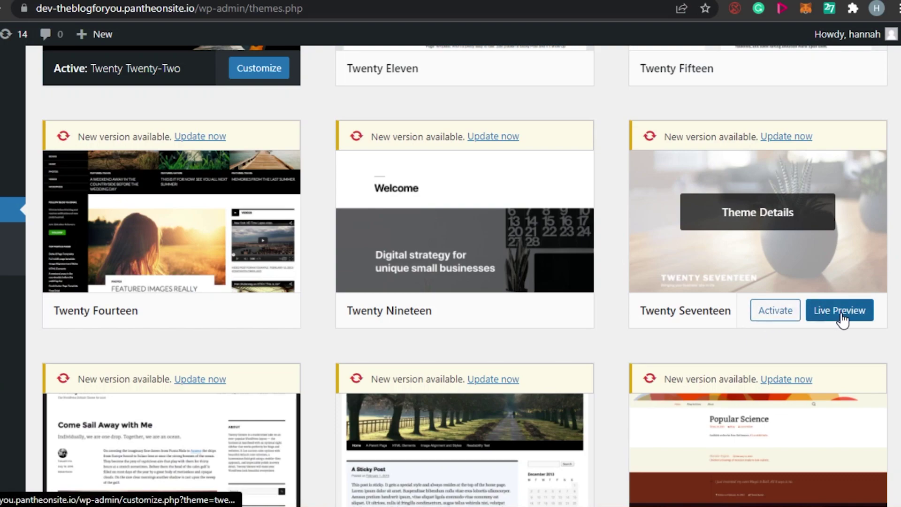
click(859, 318)
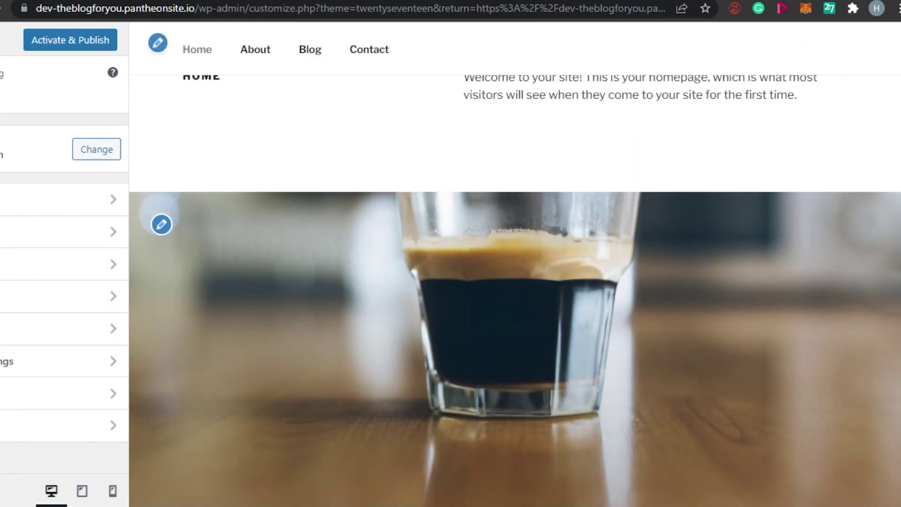
Examine the home, about, blog and contact sections in the Twenty Seventeen preview
scroll(514, 263, down, 20)
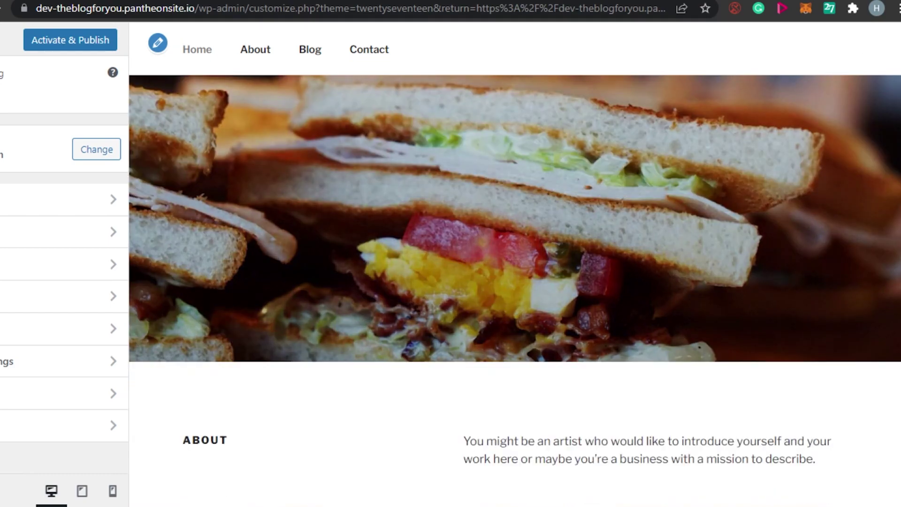
scroll(514, 263, down, 10)
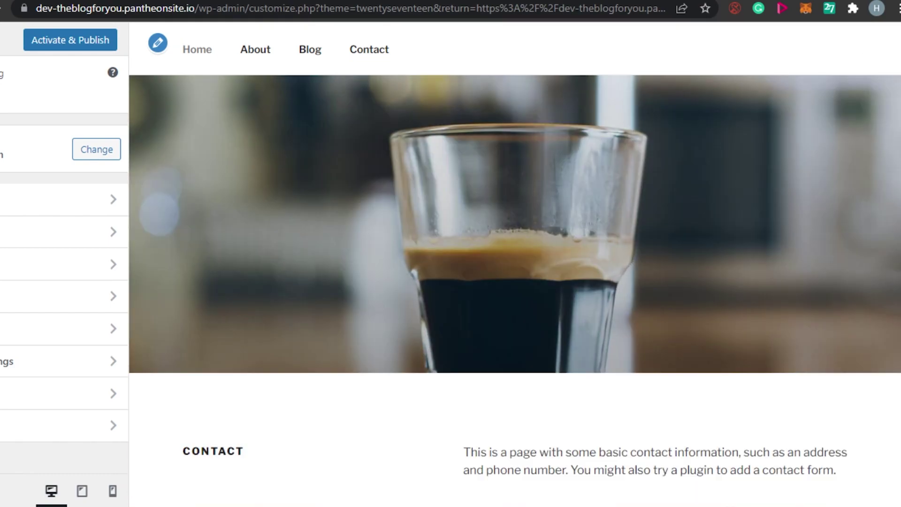
scroll(515, 263, down, 2)
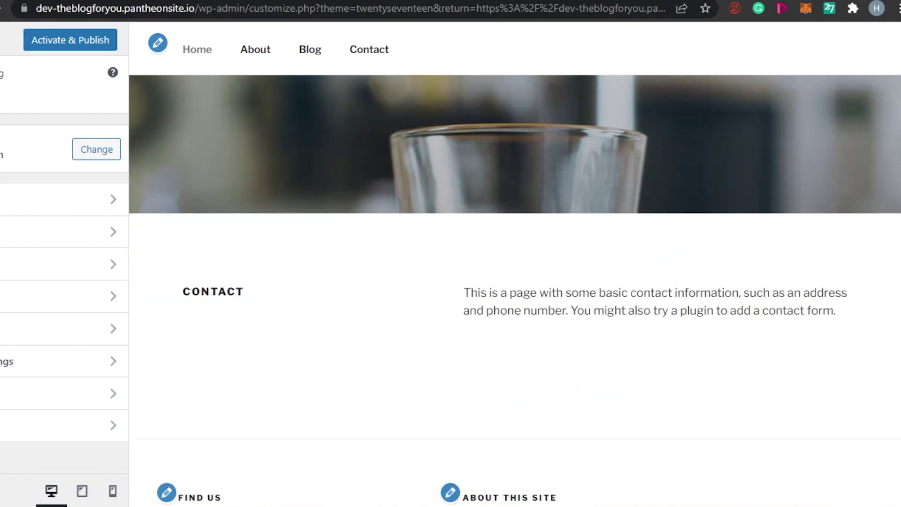
scroll(515, 263, up, 20)
scroll(515, 262, up, 10)
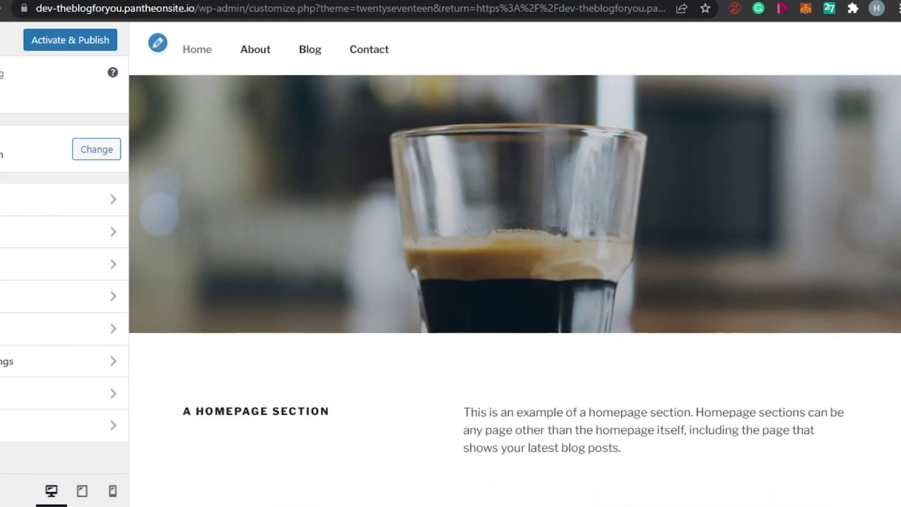
scroll(514, 263, down, 10)
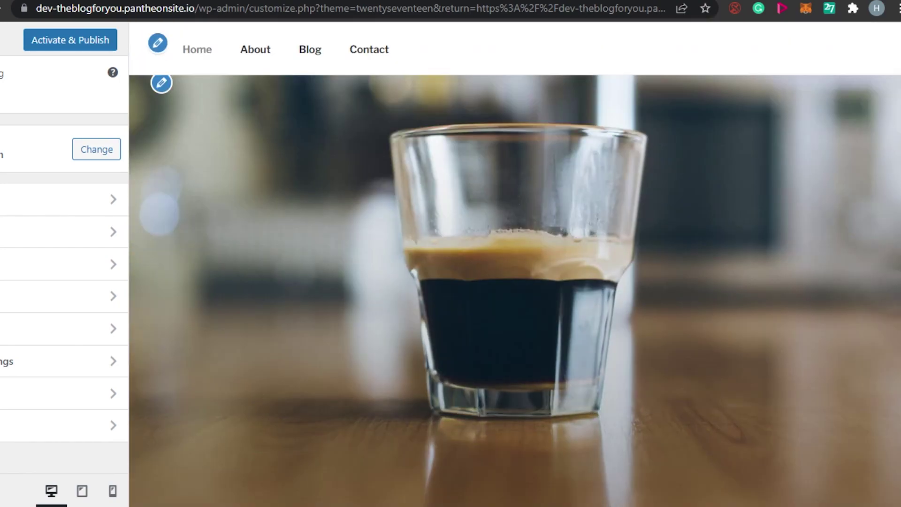
scroll(515, 262, down, 8)
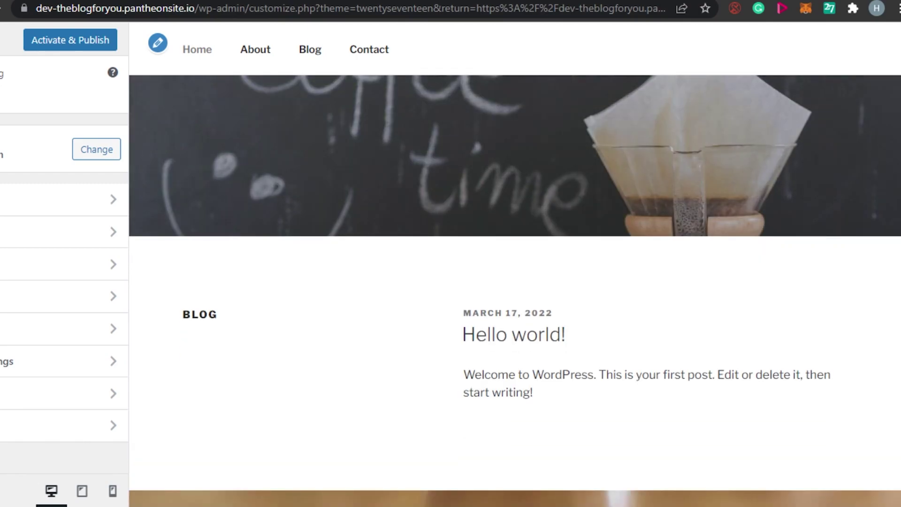
Set the site title to FOODALICIOUS and the tagline to Best Food Blog In Town, and review the remaining site identity settings
triple_click(648, 376)
scroll(600, 197, up, 15)
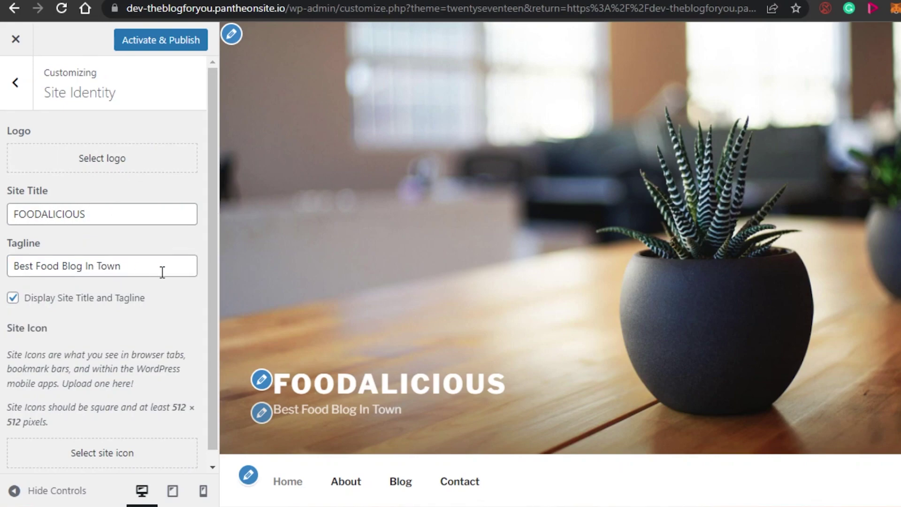
scroll(211, 319, down, 1)
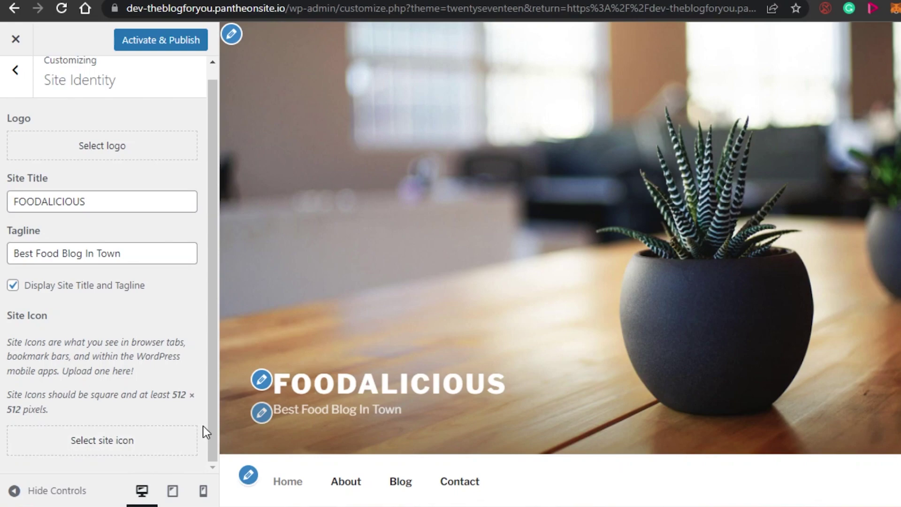
scroll(212, 428, up, 1)
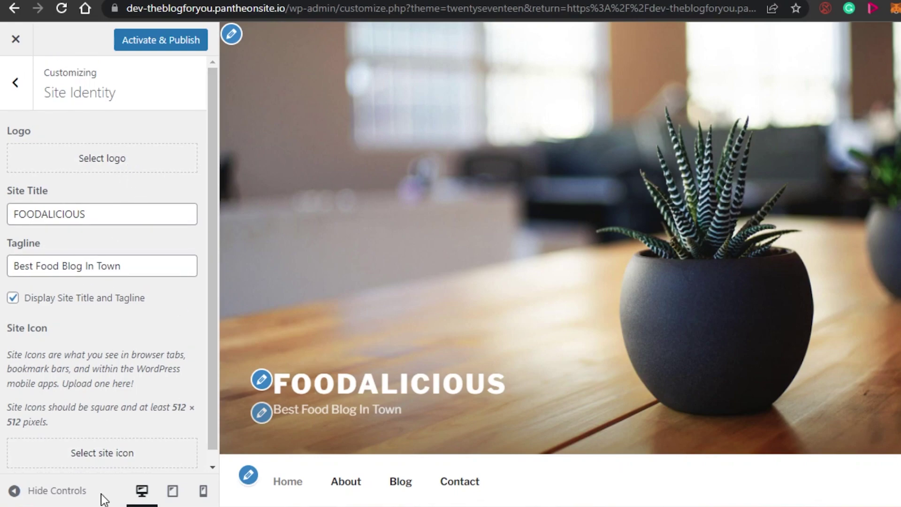
mouse_move(216, 435)
mouse_down()
mouse_move(213, 416)
mouse_move(214, 430)
mouse_up()
click(282, 264)
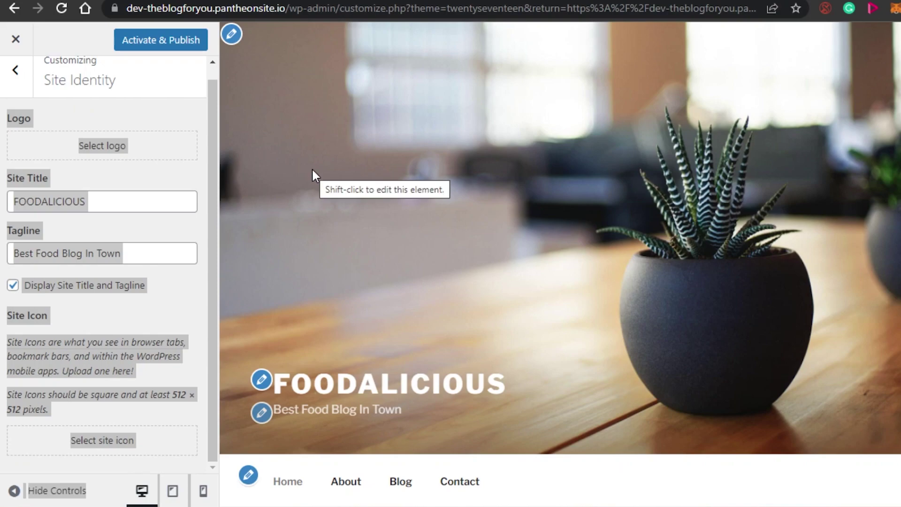
key(Escape)
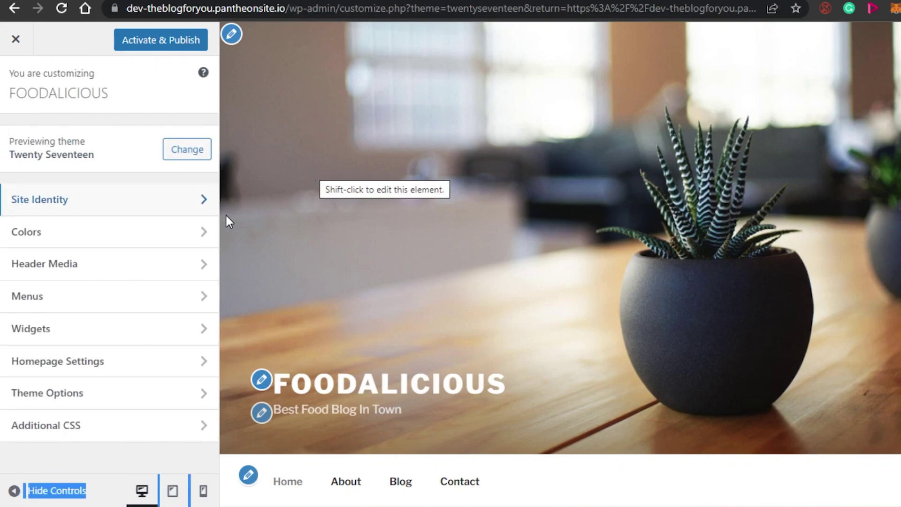
Set the theme's color scheme to Dark and check the homepage sections in the preview
click(196, 234)
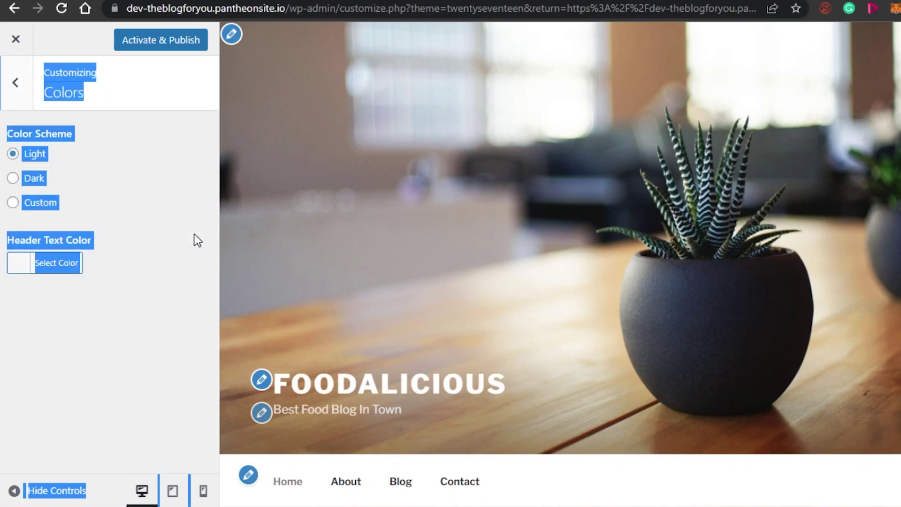
click(289, 212)
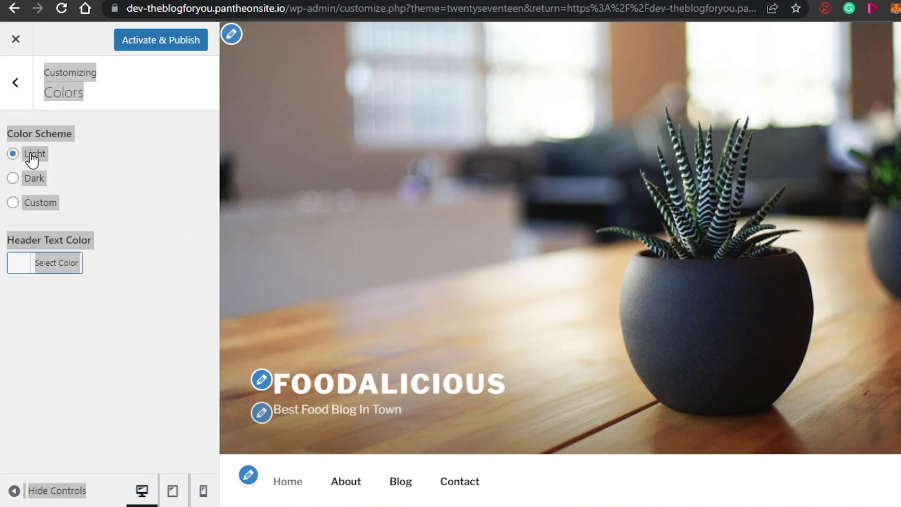
click(13, 179)
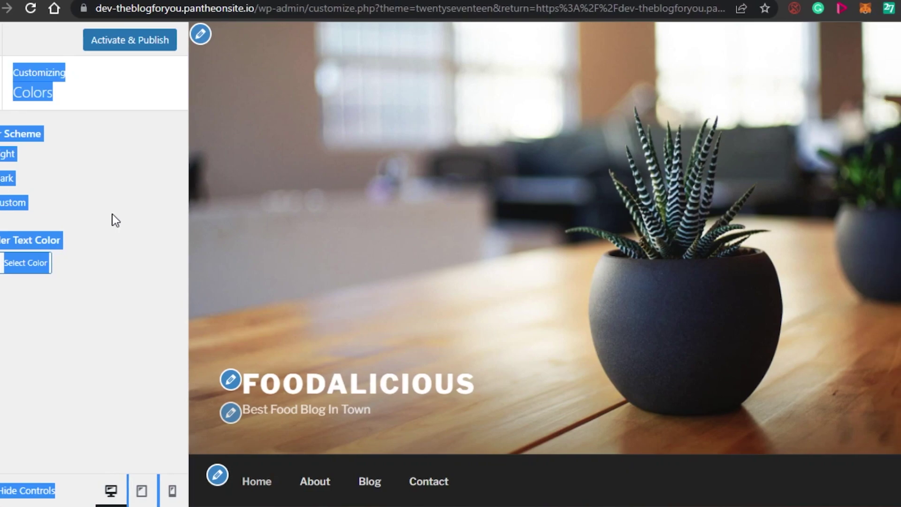
scroll(514, 263, down, 12)
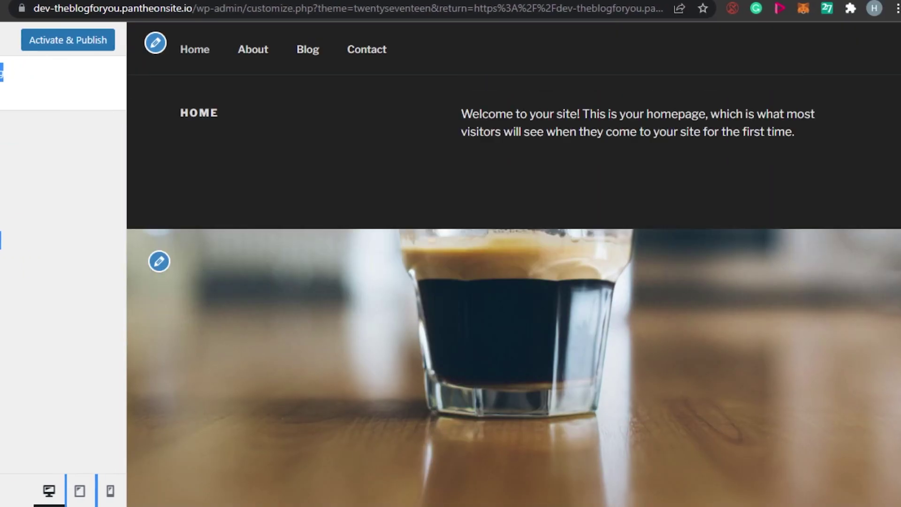
scroll(514, 263, down, 10)
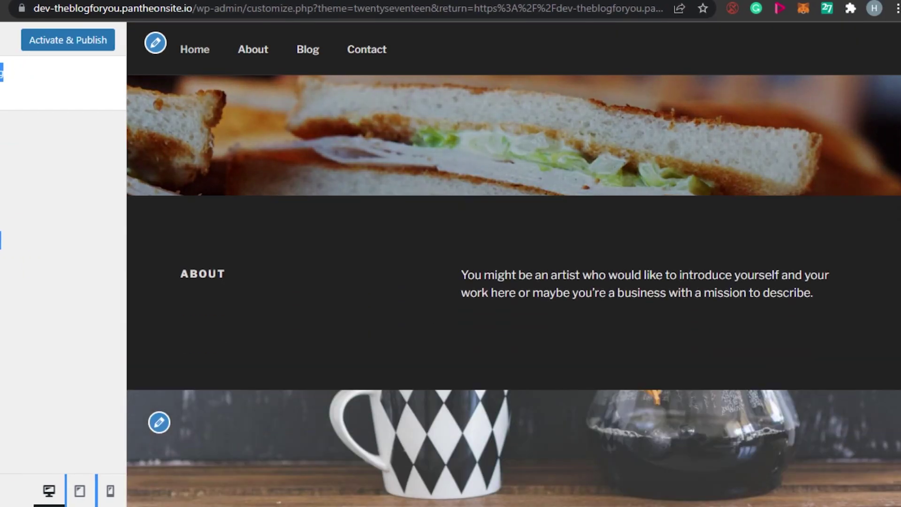
scroll(513, 263, down, 5)
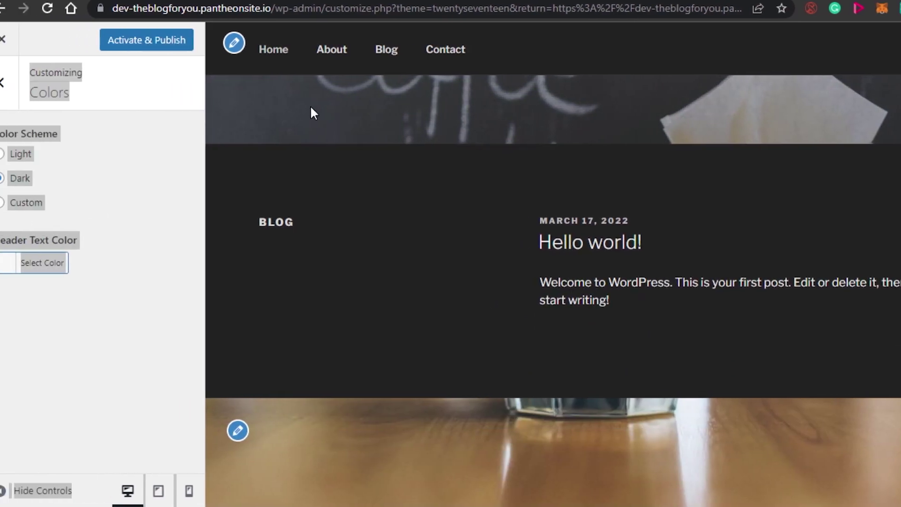
click(0, 203)
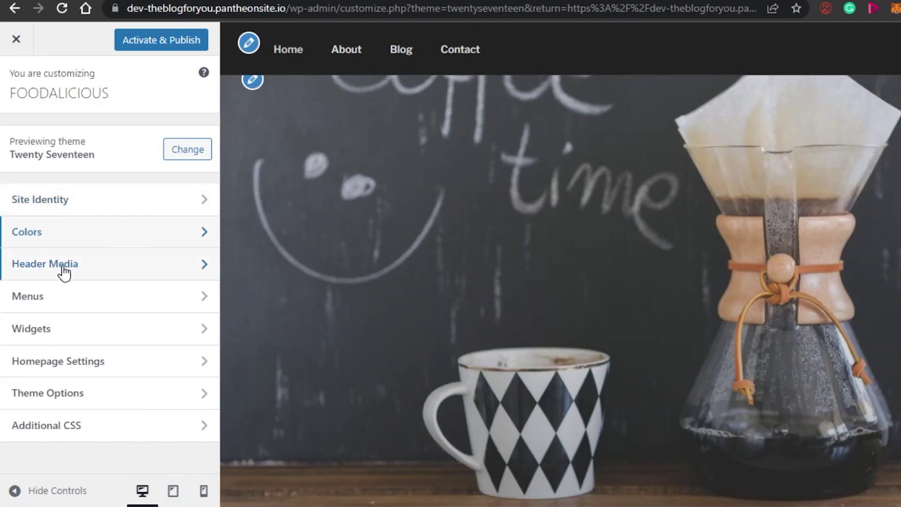
Review the header video and header image settings, including the upload dialog for a new header image
click(182, 271)
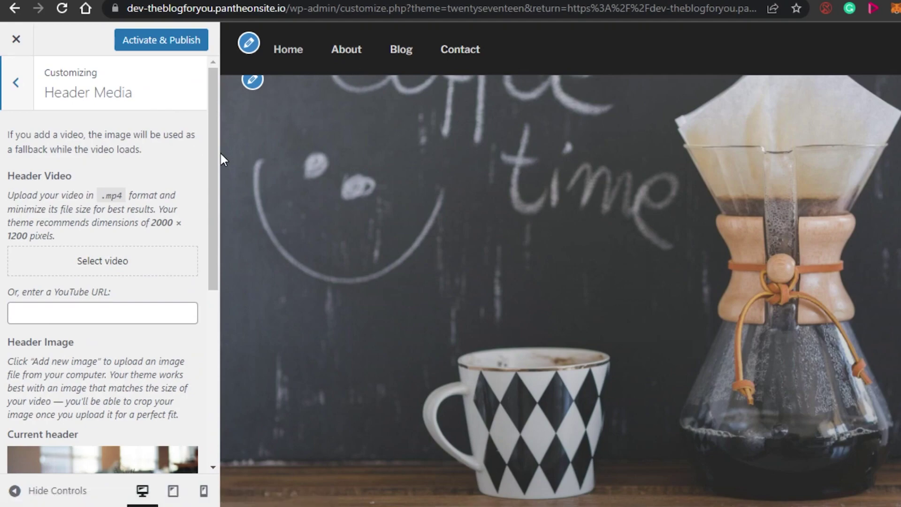
drag(215, 161, 212, 328)
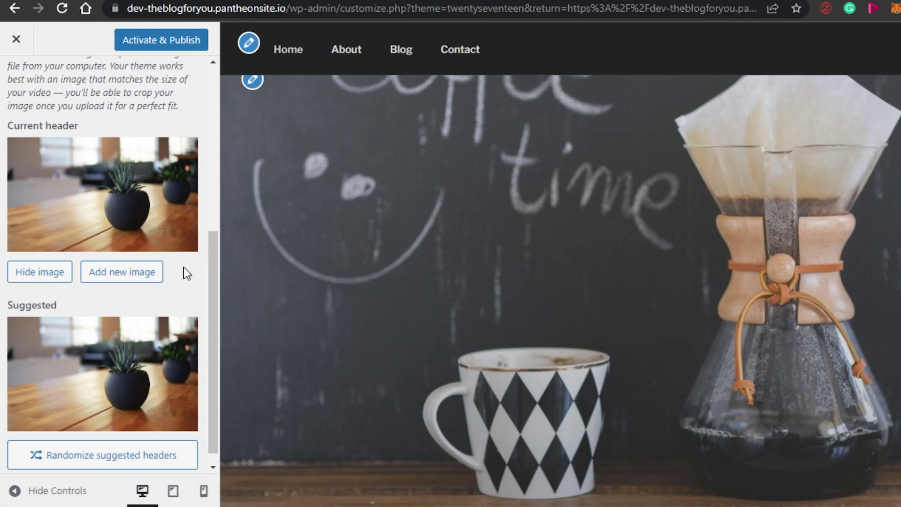
scroll(127, 329, down, 1)
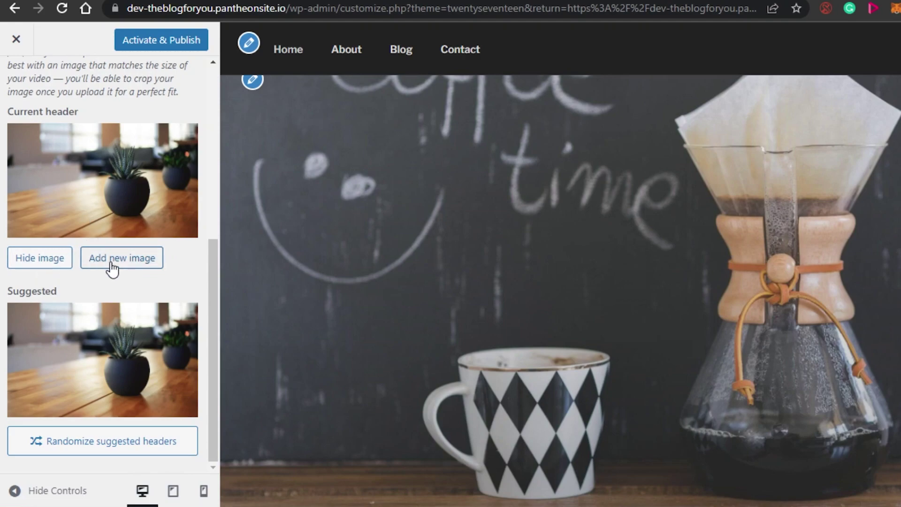
click(144, 263)
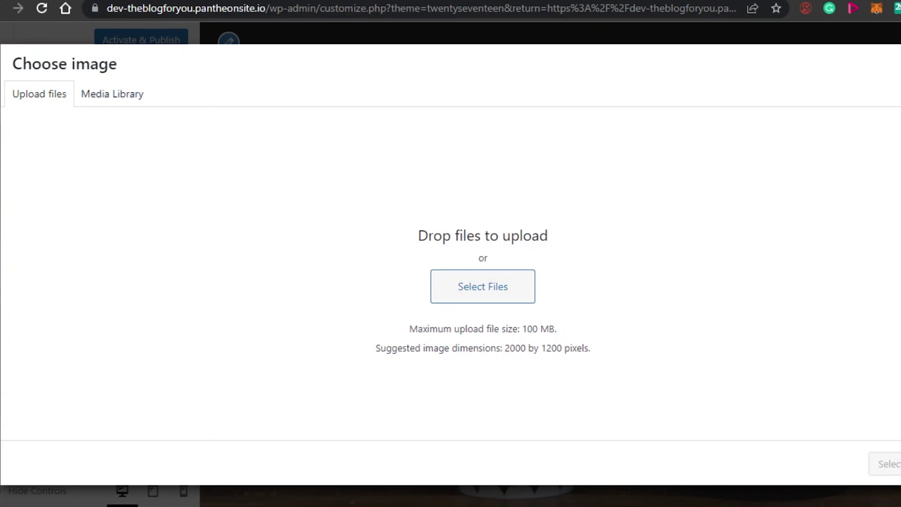
key(Escape)
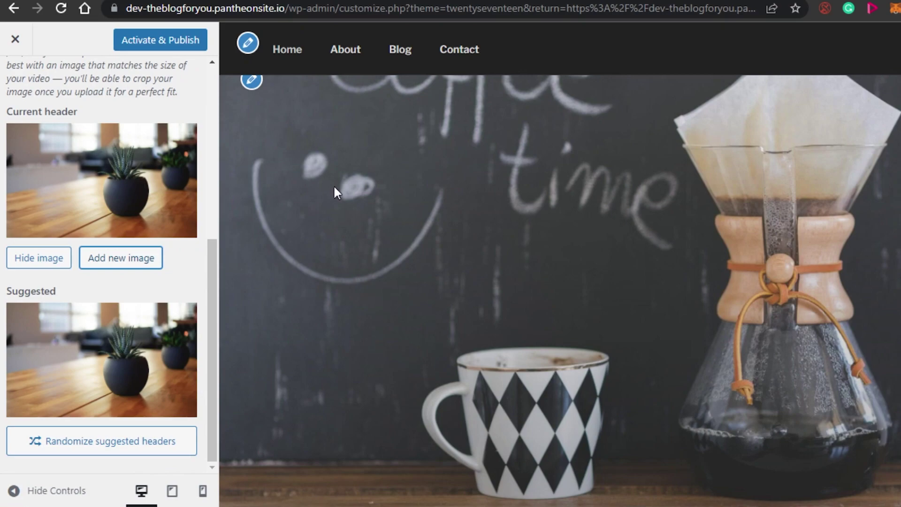
drag(212, 329, 195, 147)
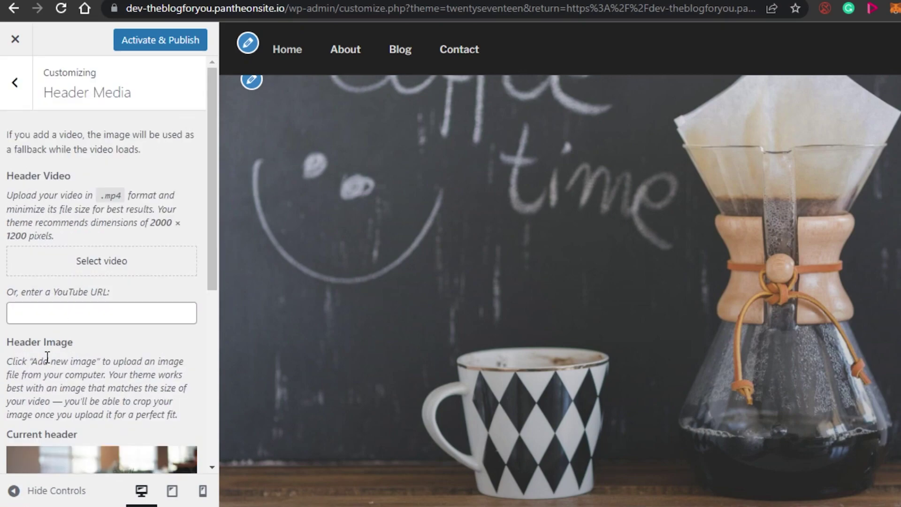
drag(209, 243, 201, 388)
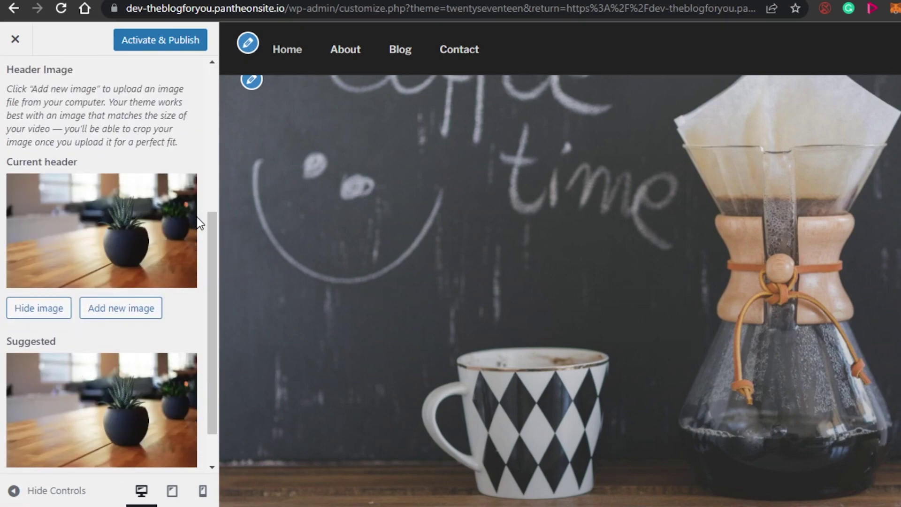
drag(213, 259, 201, 96)
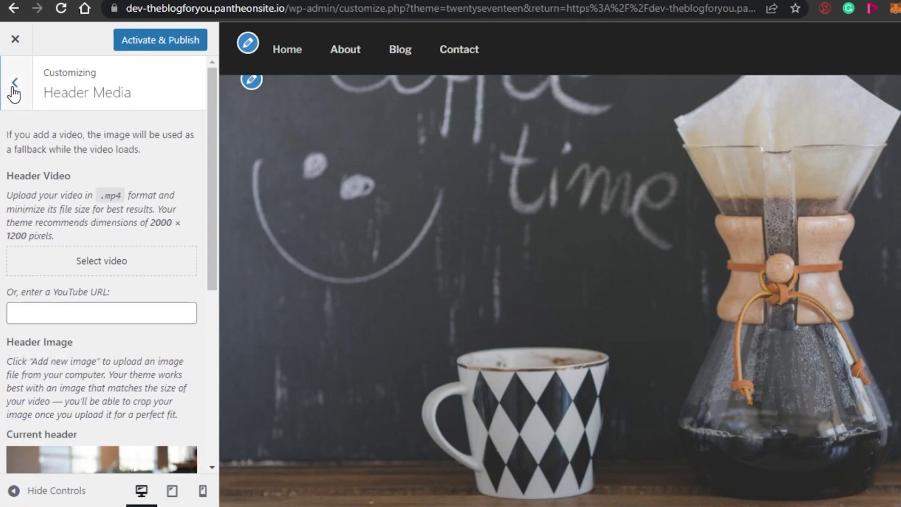
click(15, 91)
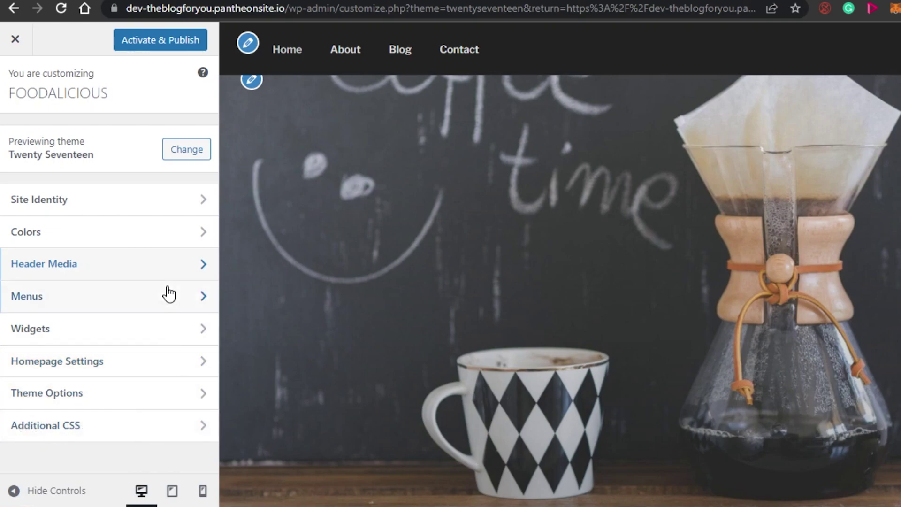
View the available widget areas and the preview's footer, and open the menu location settings for the footer's social links
click(197, 332)
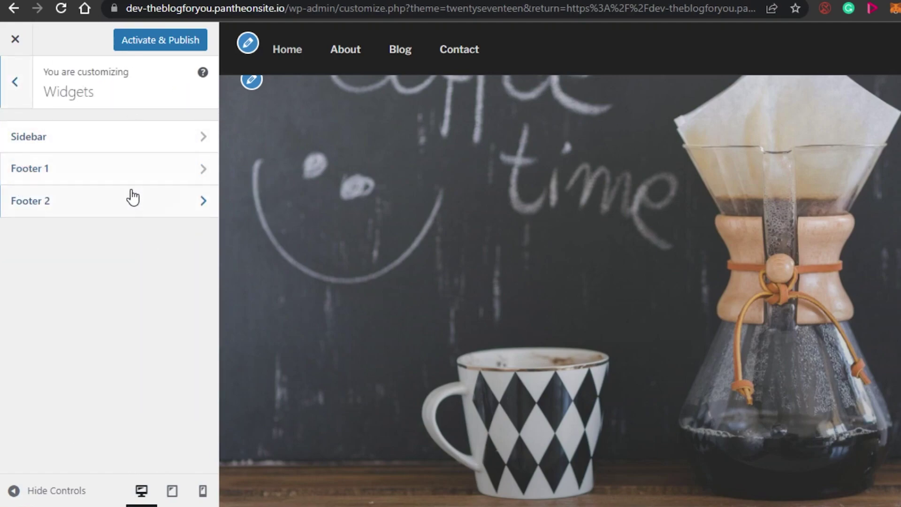
scroll(513, 291, down, 10)
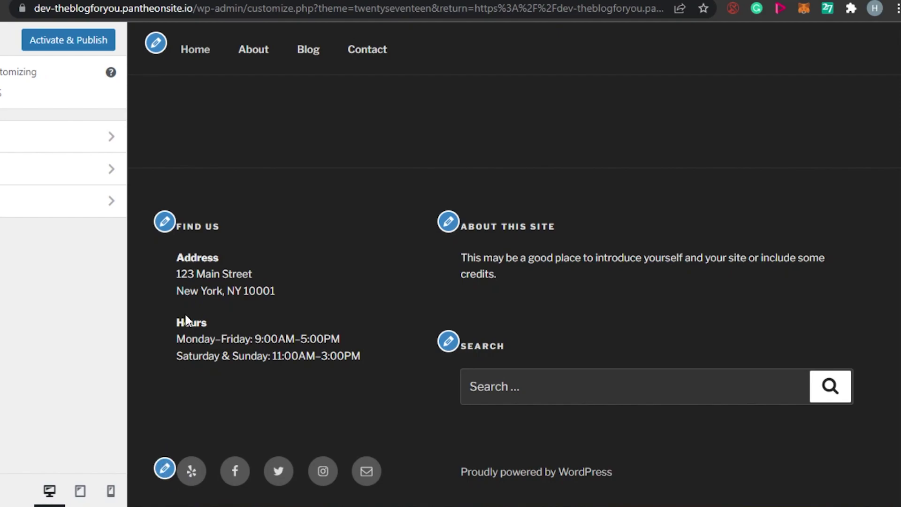
click(165, 469)
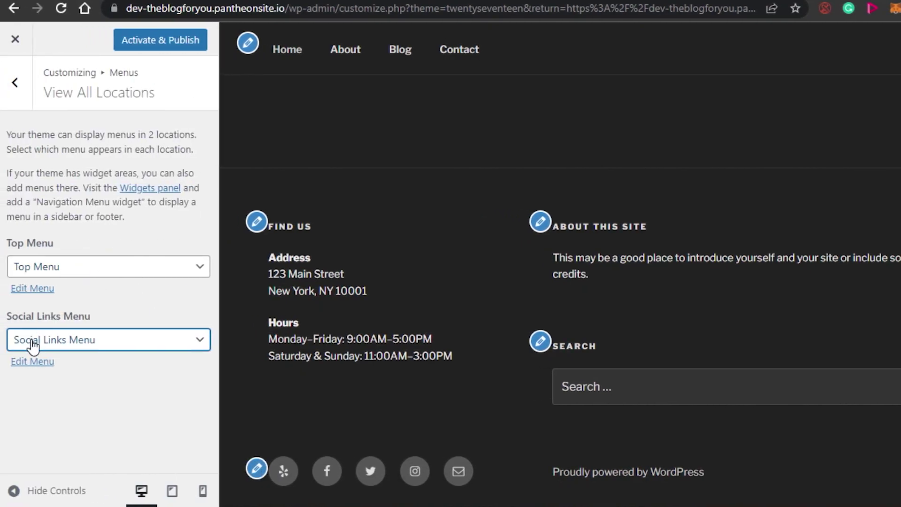
click(197, 345)
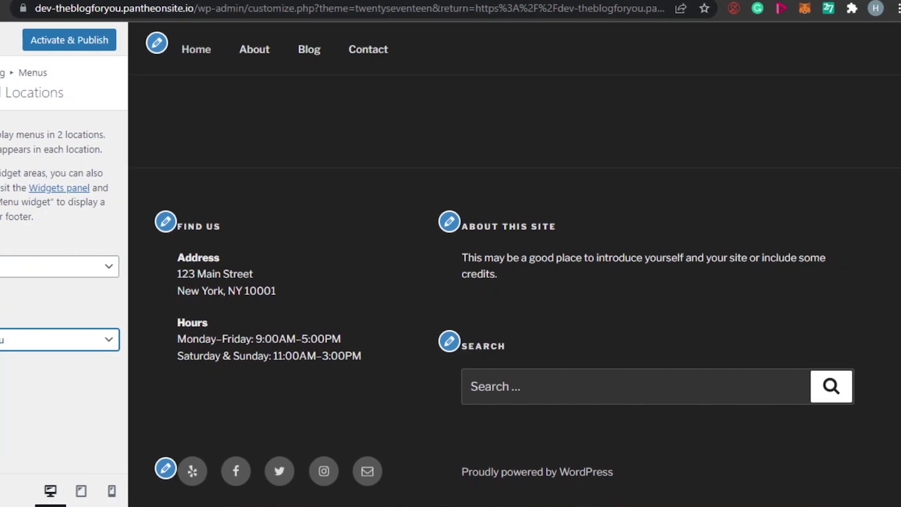
Look through the homepage sections in the preview, from the header image to the homepage section below Contact
scroll(644, 254, up, 5)
scroll(364, 154, up, 6)
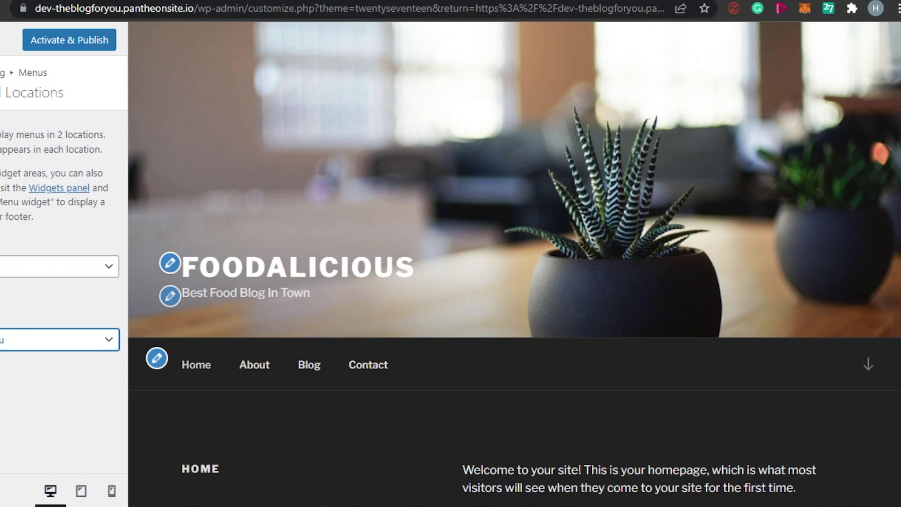
scroll(514, 264, down, 10)
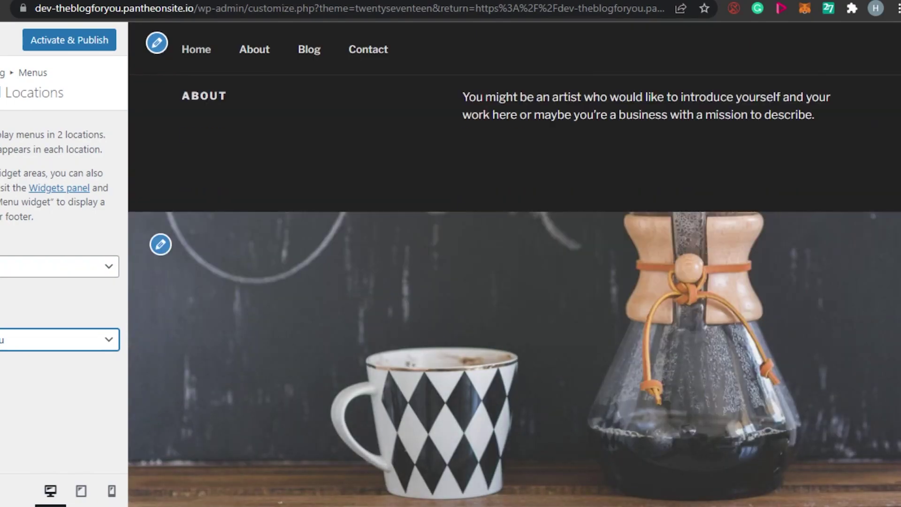
scroll(514, 264, down, 6)
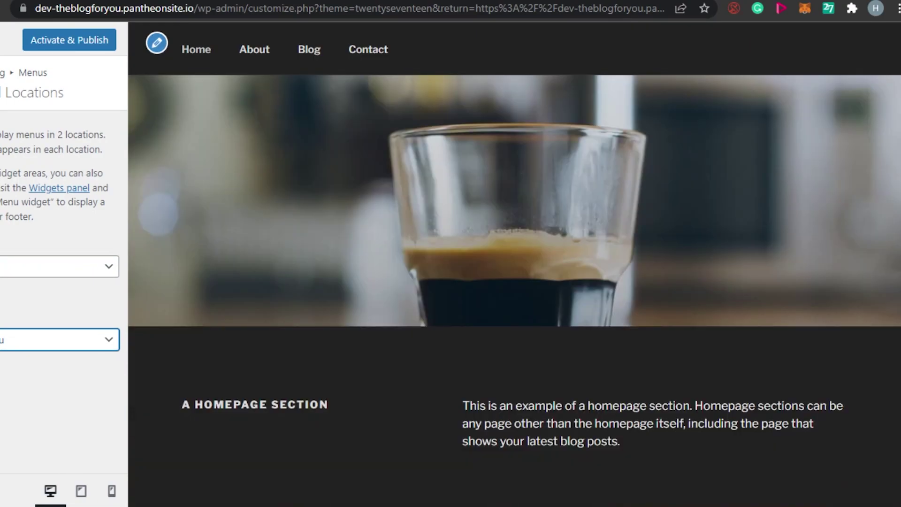
scroll(288, 105, up, 15)
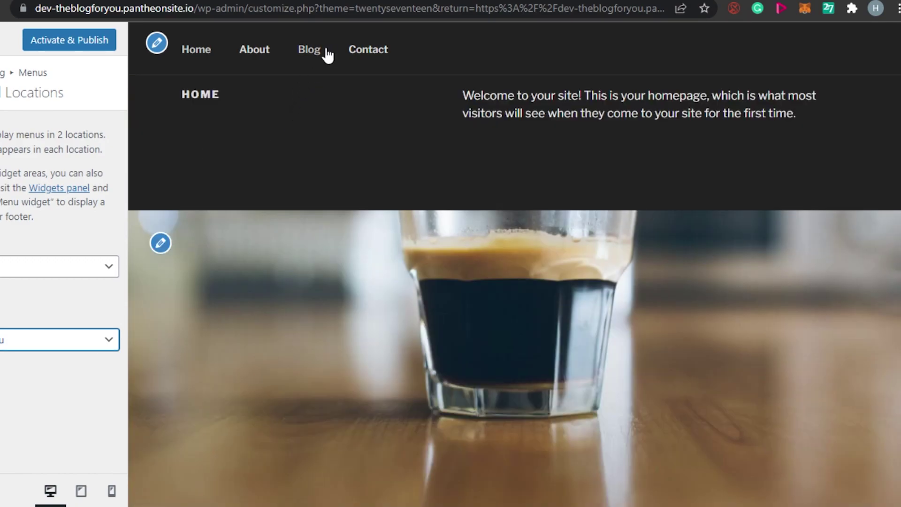
Open the Blog page in the preview and look over its post, sidebar and footer
click(311, 52)
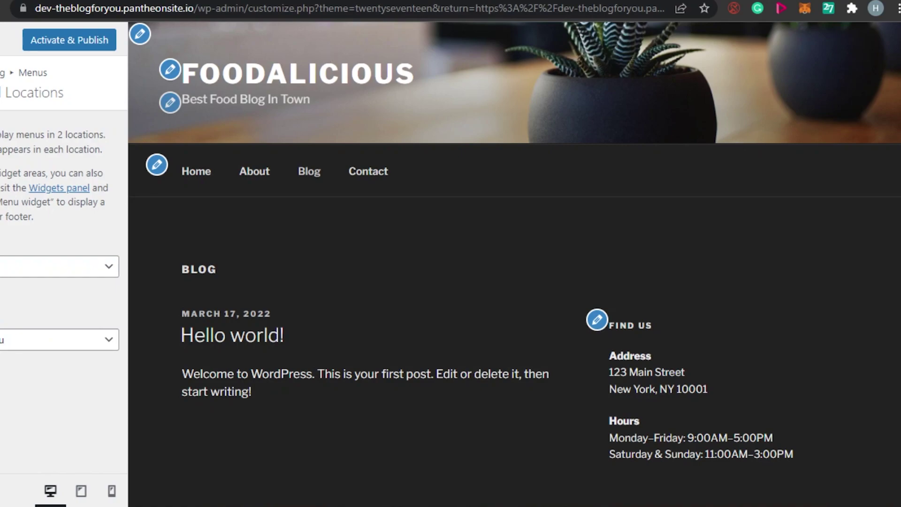
scroll(514, 263, down, 2)
scroll(515, 263, down, 10)
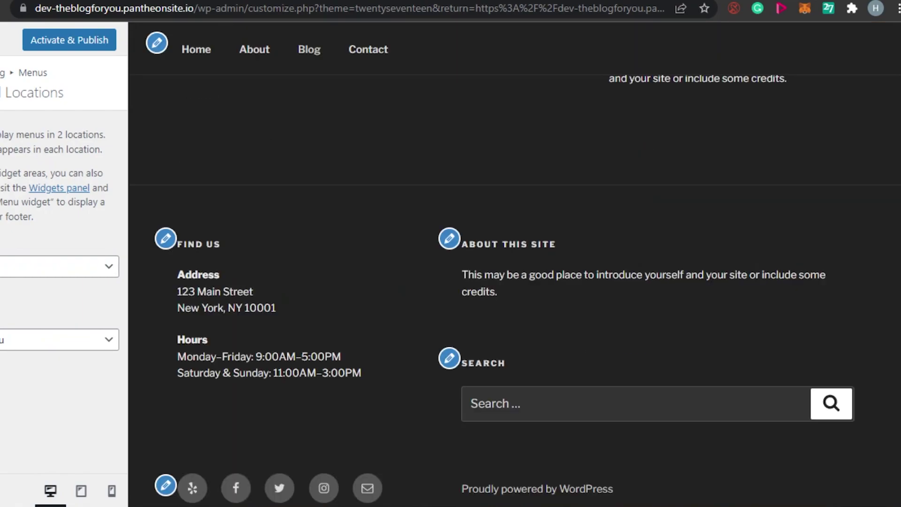
scroll(514, 263, up, 15)
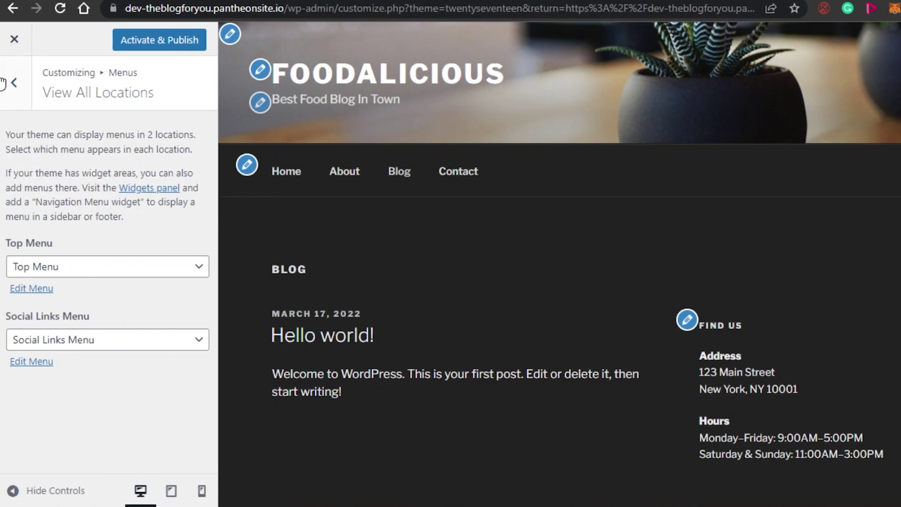
Return to the Menus overview and examine the Blog page layout down to the footer
click(14, 84)
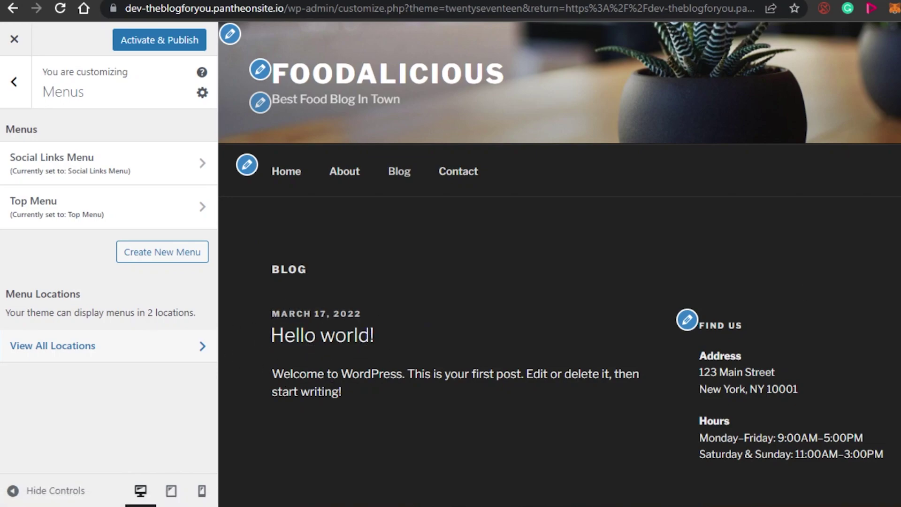
scroll(887, 290, down, 3)
scroll(559, 281, down, 1)
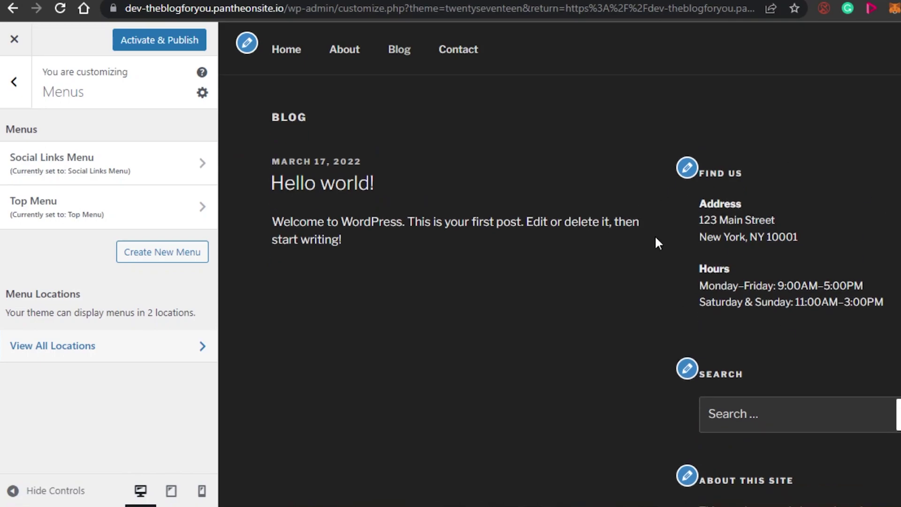
scroll(559, 281, down, 8)
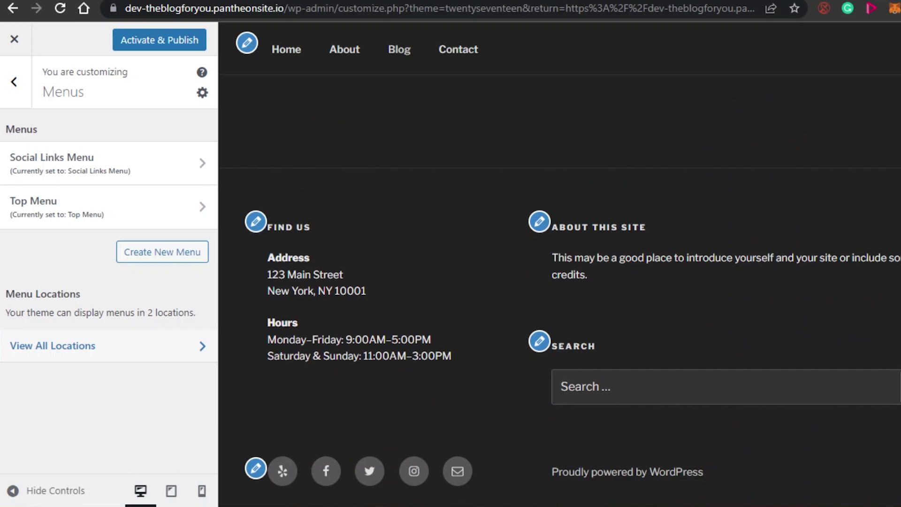
scroll(610, 209, up, 15)
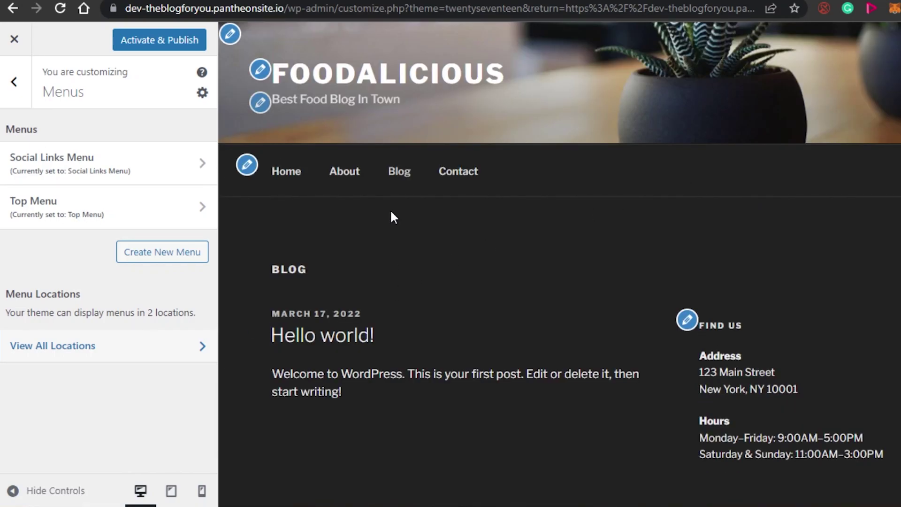
Return to the main customizer sections and recheck the Blog page's post, sidebar widgets and footer
click(15, 82)
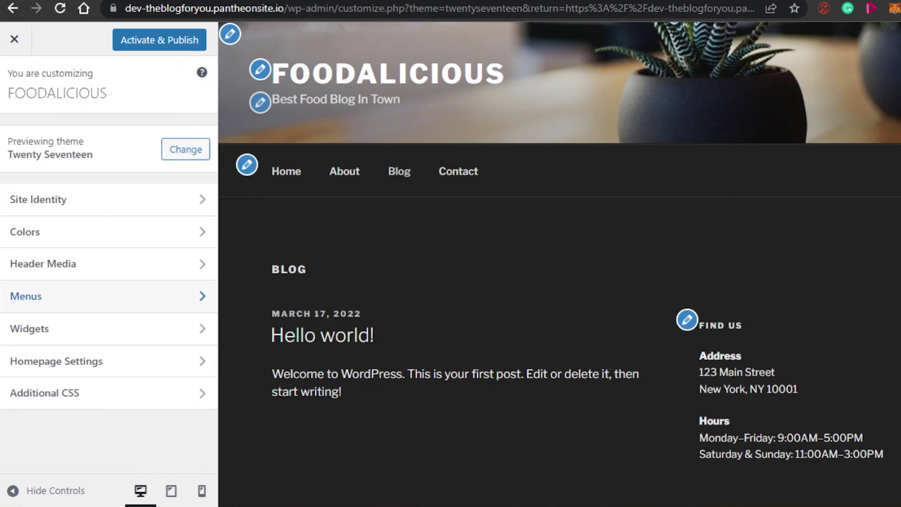
scroll(559, 282, down, 10)
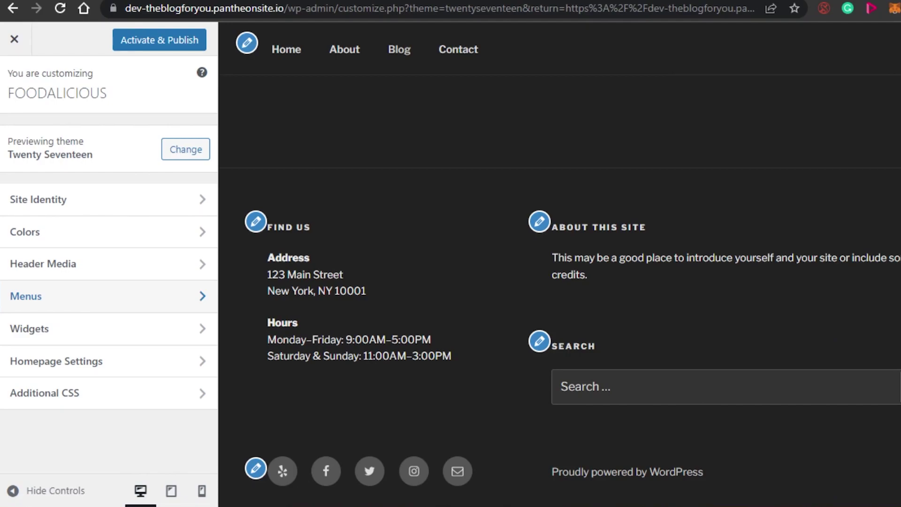
scroll(560, 282, up, 5)
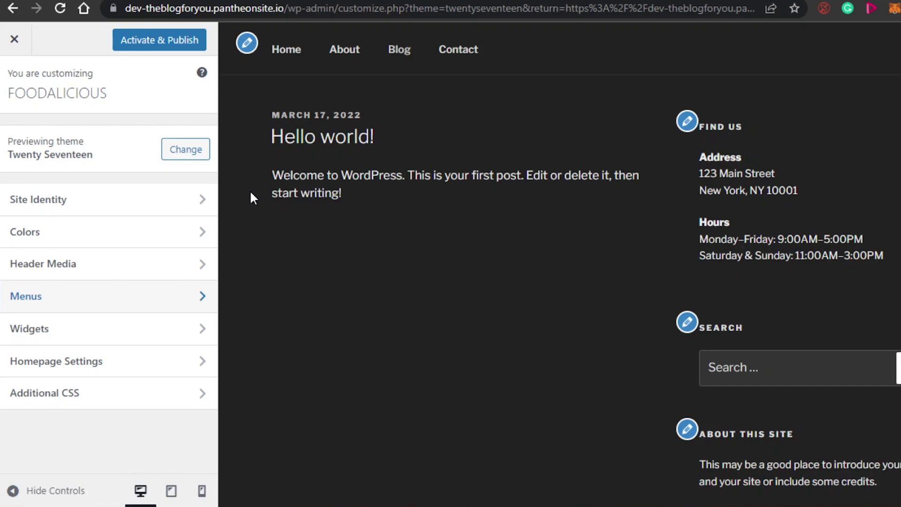
scroll(250, 189, up, 4)
scroll(249, 190, down, 7)
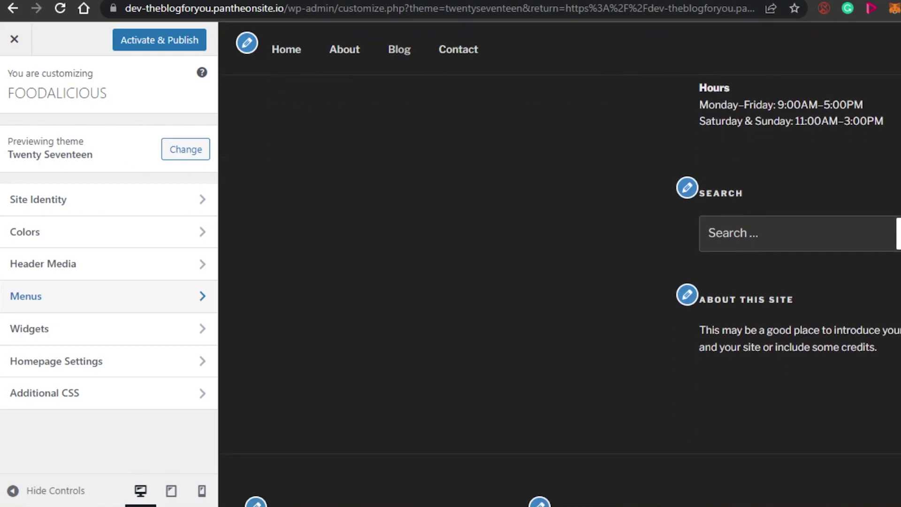
scroll(249, 190, up, 6)
scroll(462, 73, up, 3)
Bring the Home page back into the preview and look through its image and text sections
click(281, 173)
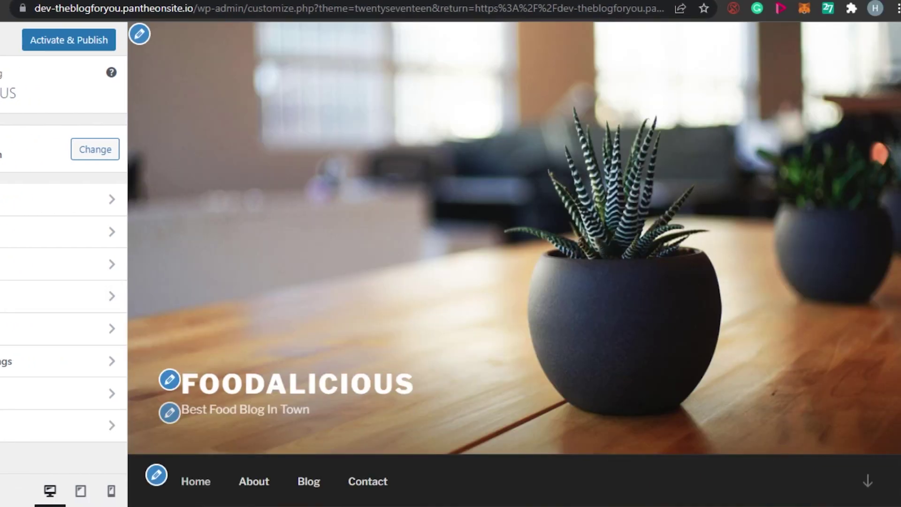
scroll(542, 259, down, 10)
scroll(514, 291, down, 5)
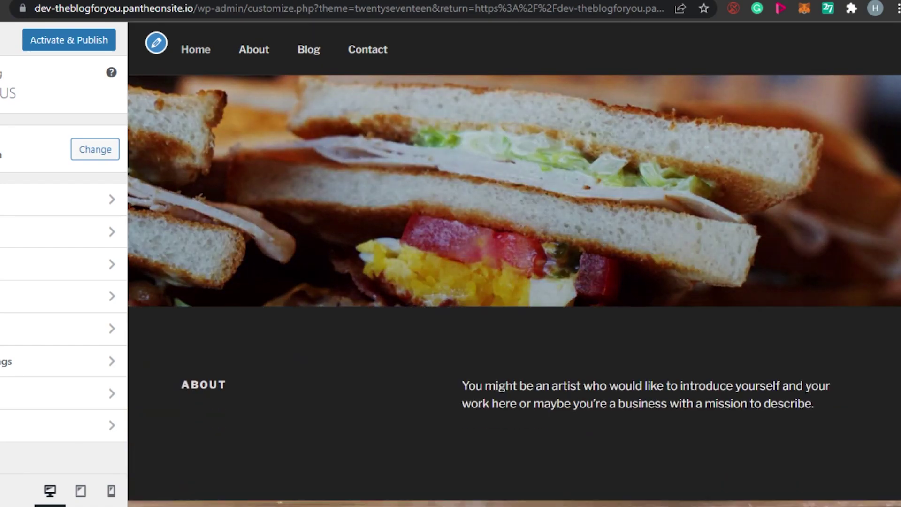
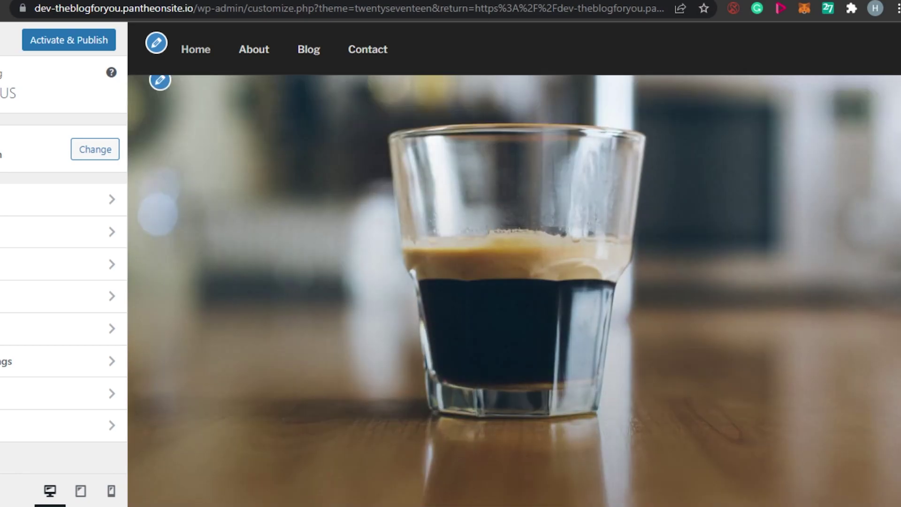
scroll(514, 291, up, 15)
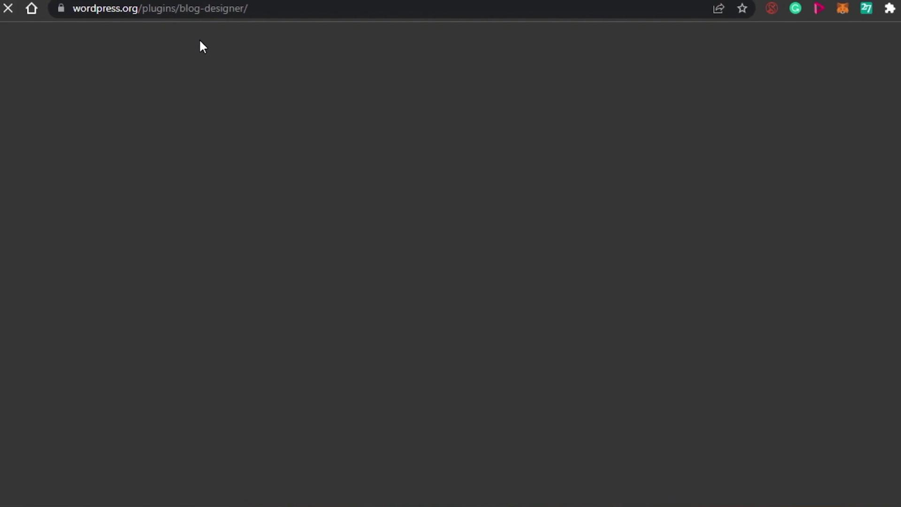
Switch to the Blog Designer plugin page on WordPress.org and examine its feature banner, description and version details
scroll(451, 297, up, 2)
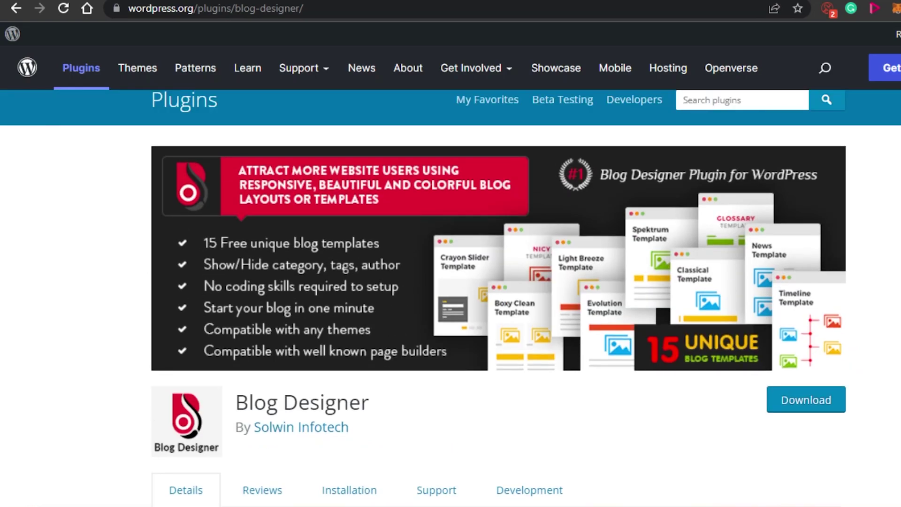
scroll(451, 298, down, 8)
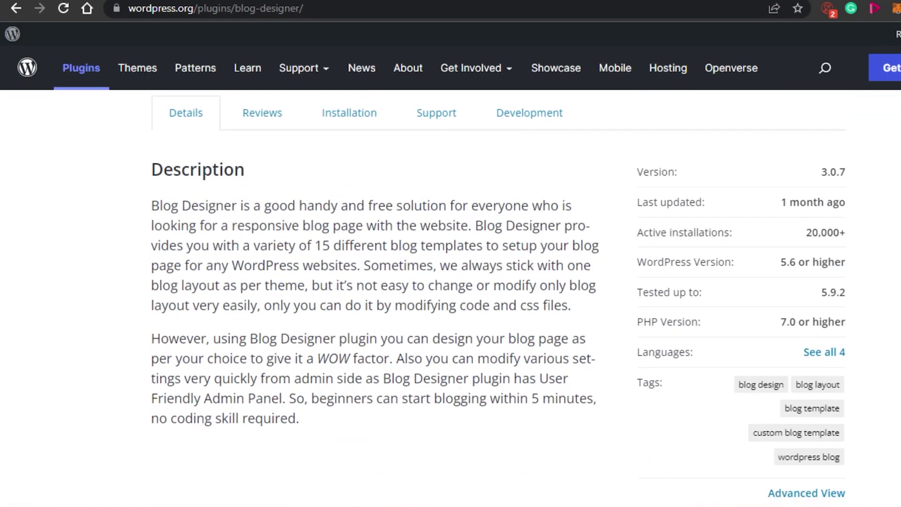
scroll(498, 300, down, 1)
scroll(498, 300, up, 9)
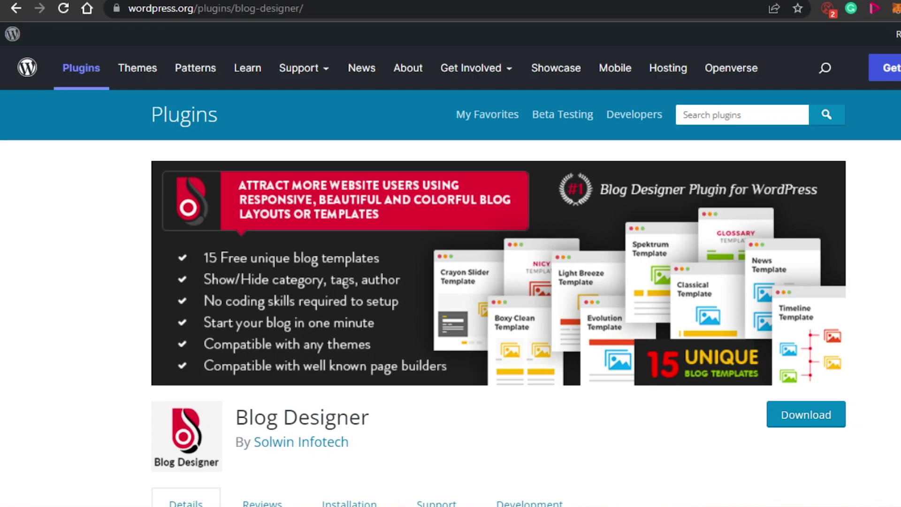
Examine the Blog Designer page's demo video, shortcode, testimonials and PRO feature list, and return to its description and version details
scroll(451, 301, down, 1)
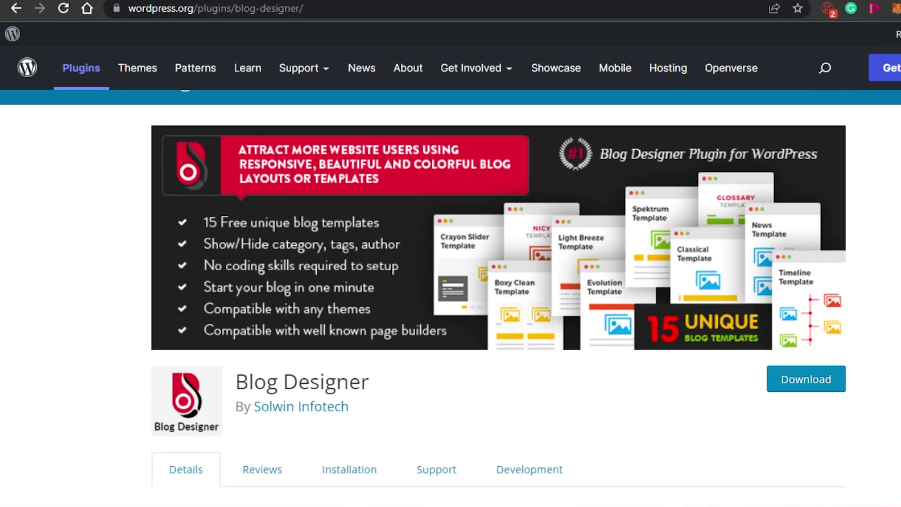
scroll(451, 300, down, 7)
scroll(450, 301, down, 8)
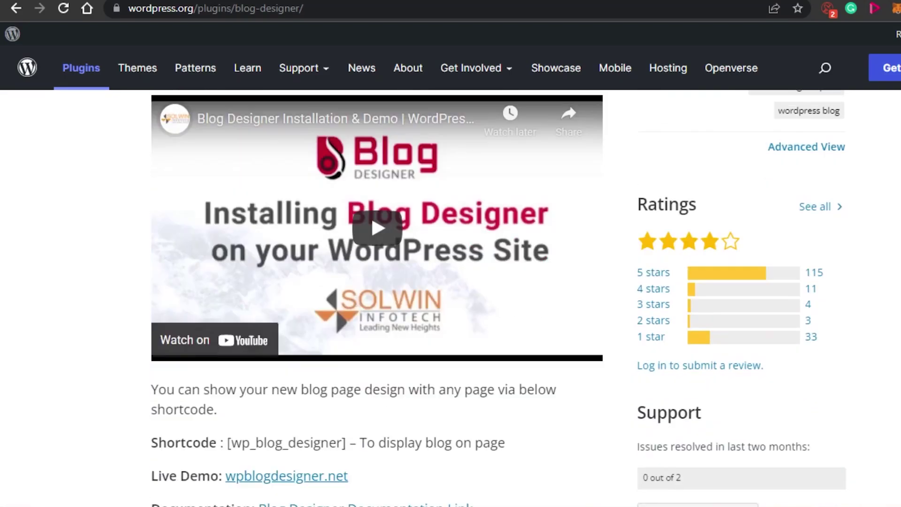
scroll(450, 300, down, 15)
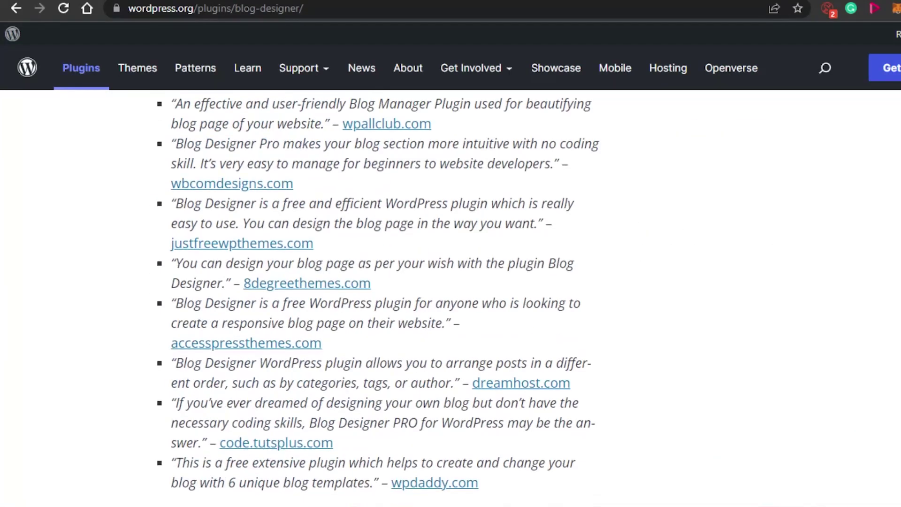
scroll(450, 300, down, 12)
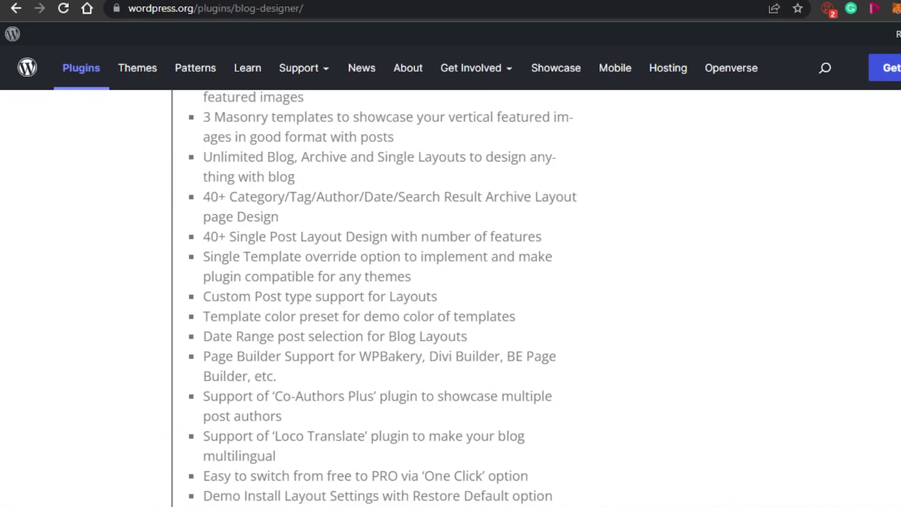
scroll(451, 300, up, 20)
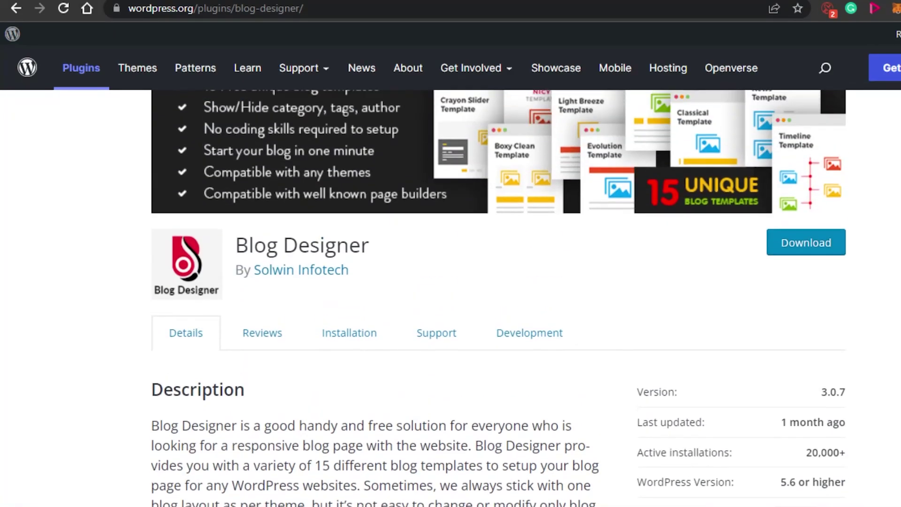
scroll(450, 300, up, 2)
scroll(450, 300, down, 8)
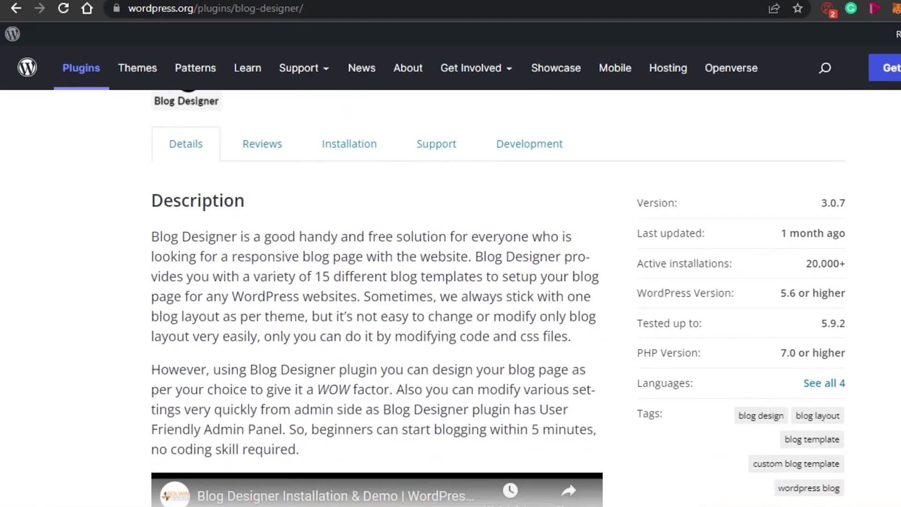
scroll(884, 138, up, 8)
scroll(884, 139, down, 4)
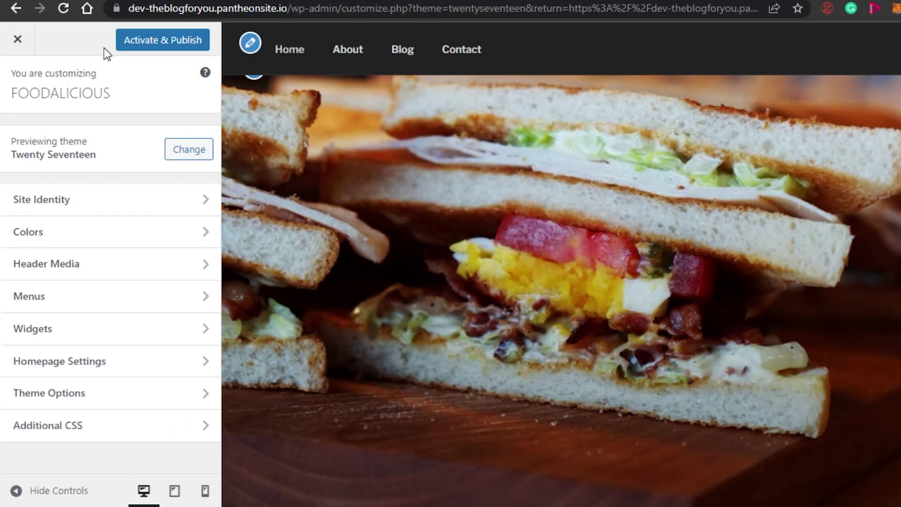
Leave the Twenty Seventeen customizer without saving the changes and go to the site's Plugins section
click(16, 47)
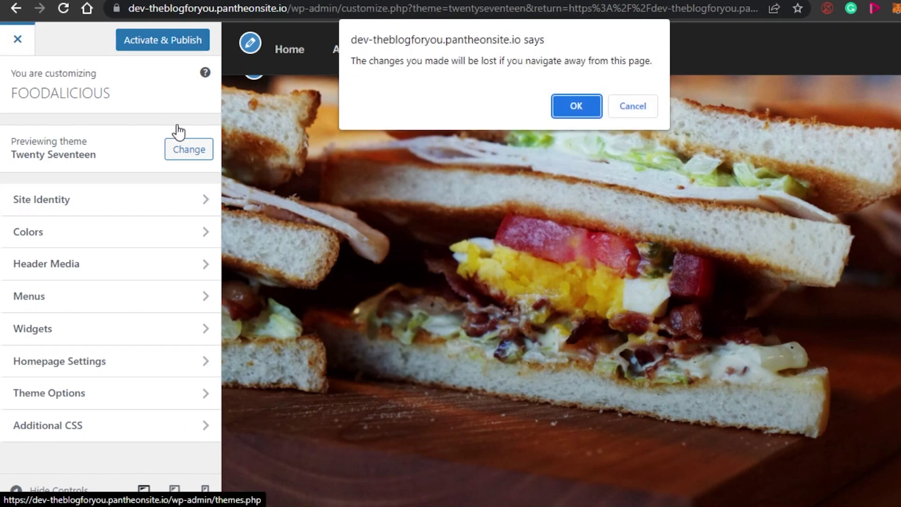
click(575, 112)
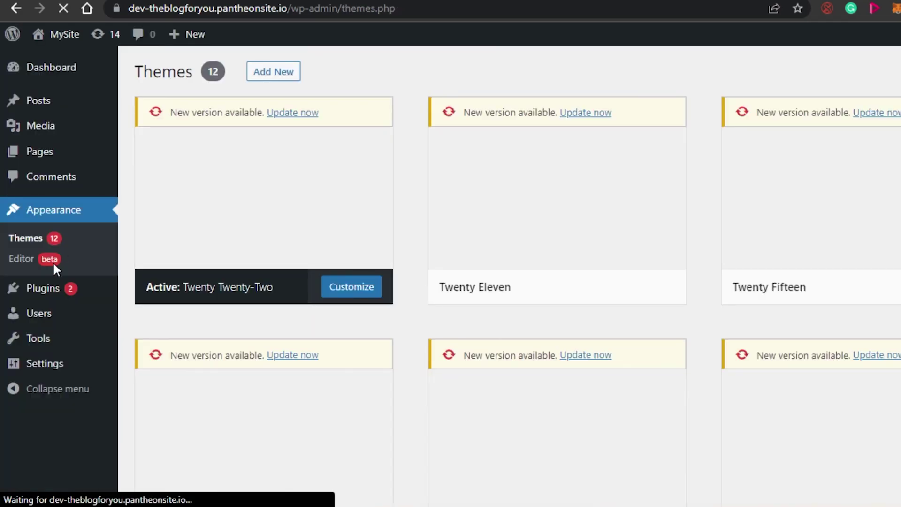
mouse_move(42, 288)
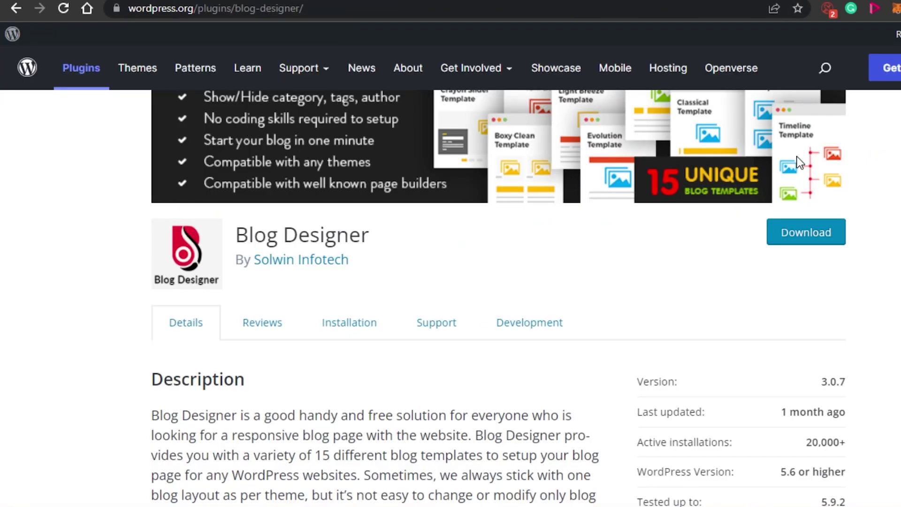
Recheck the Blog Designer page on WordPress.org and look over the installed plugins list in the site's dashboard
scroll(799, 161, down, 15)
scroll(799, 162, up, 20)
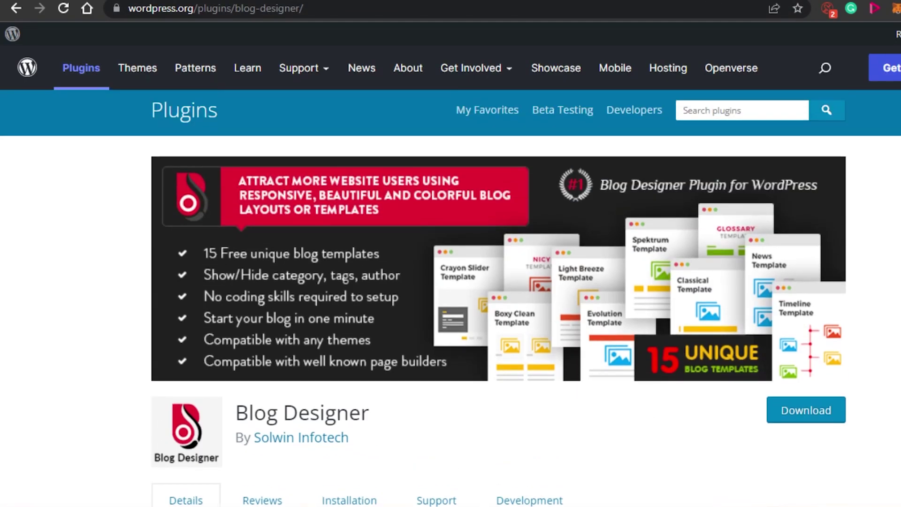
scroll(498, 281, down, 10)
scroll(497, 282, up, 12)
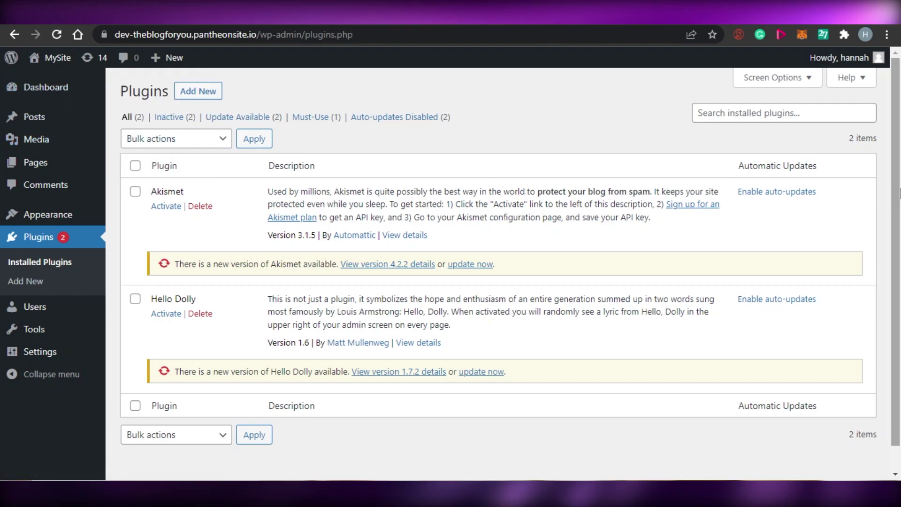
scroll(544, 185, down, 1)
scroll(558, 183, up, 1)
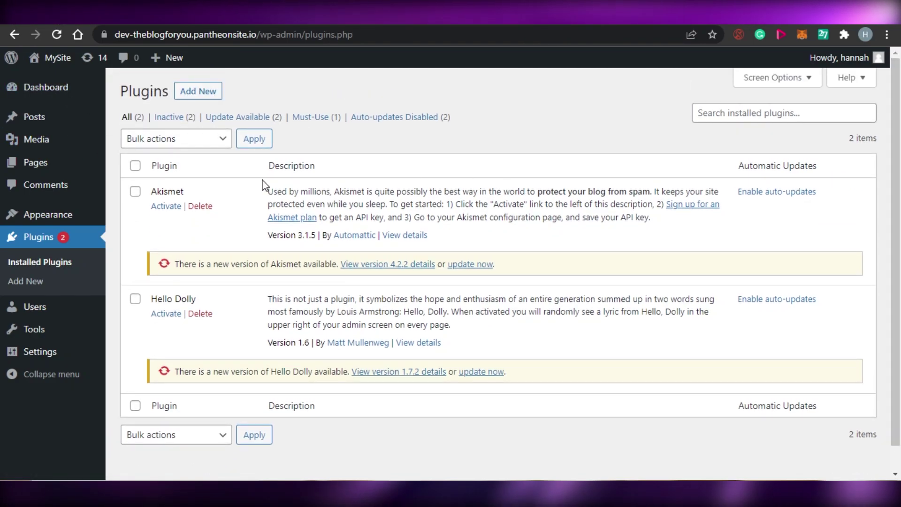